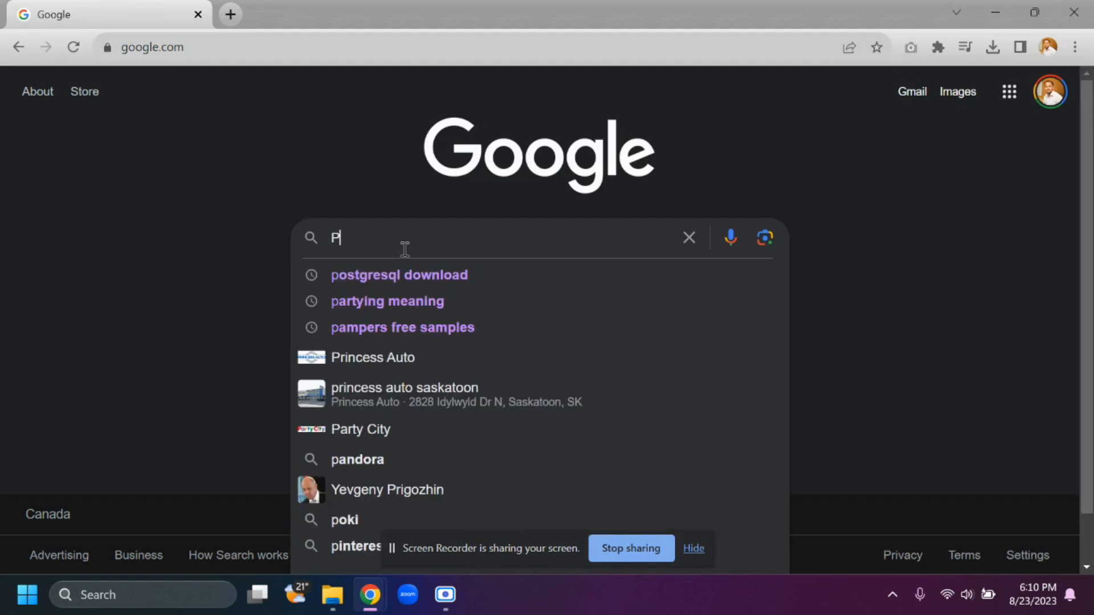
- Search Google for "PostGRE SQL download"
{"action": "type", "text": "ost"}
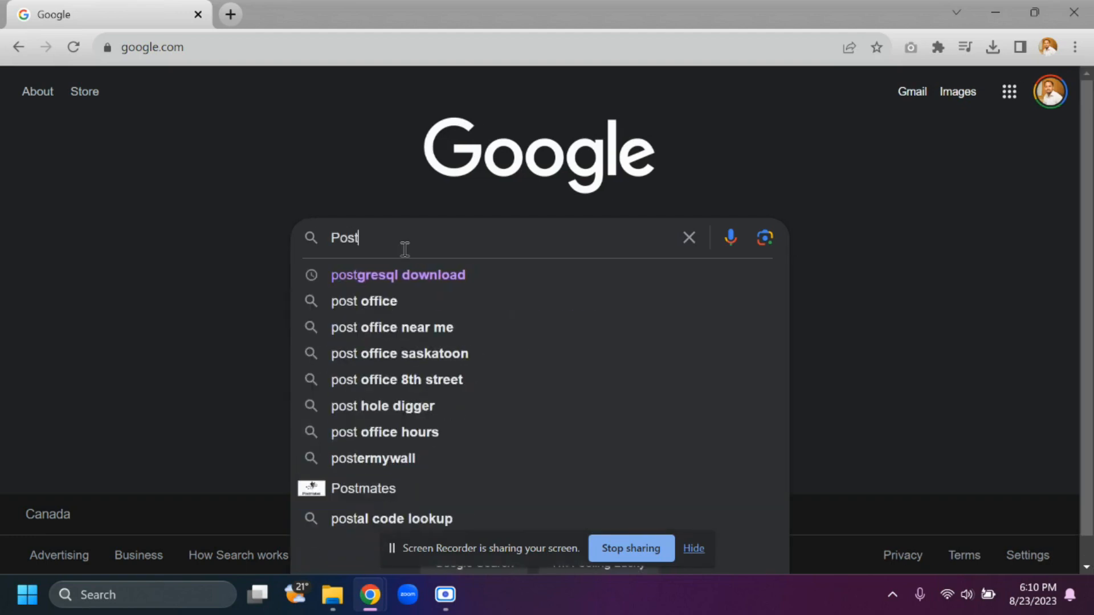
{"action": "type", "text": "GRE SQL"}
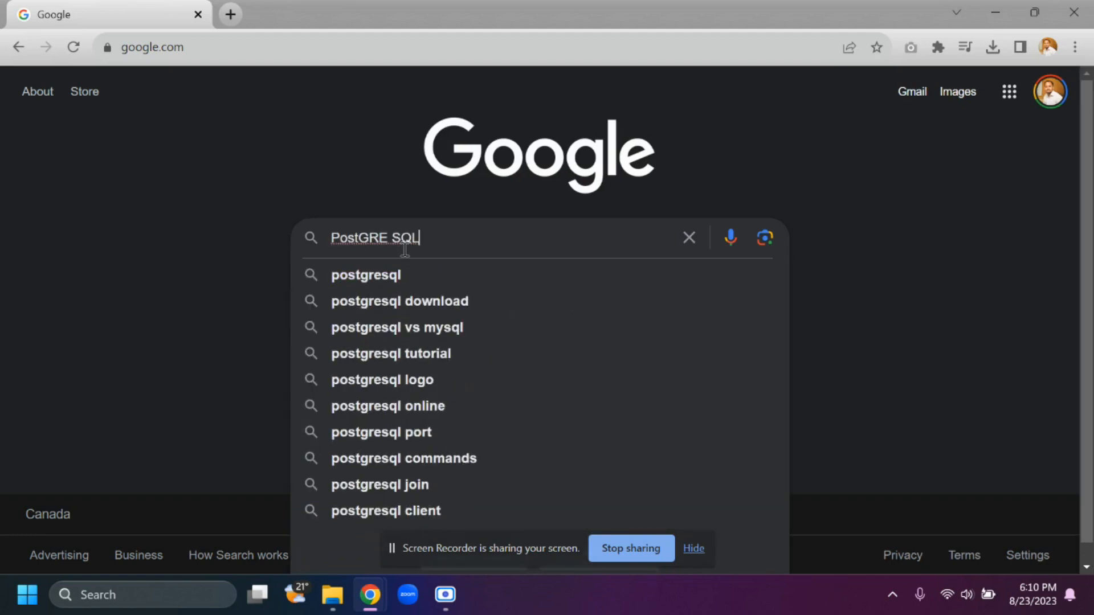
{"action": "type", "text": " download"}
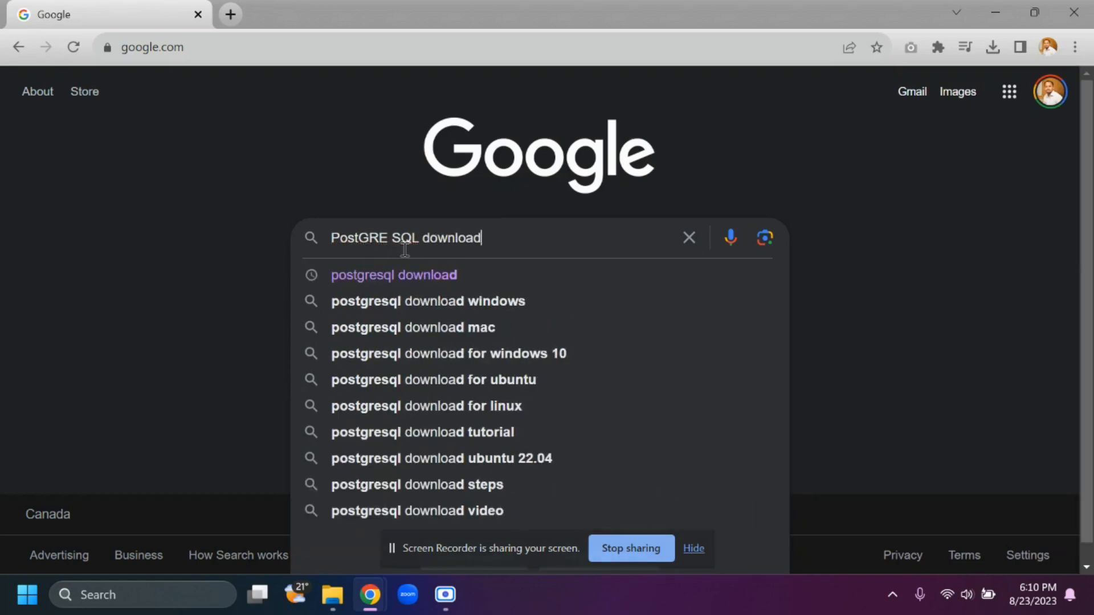
{"action": "key", "text": "Return"}
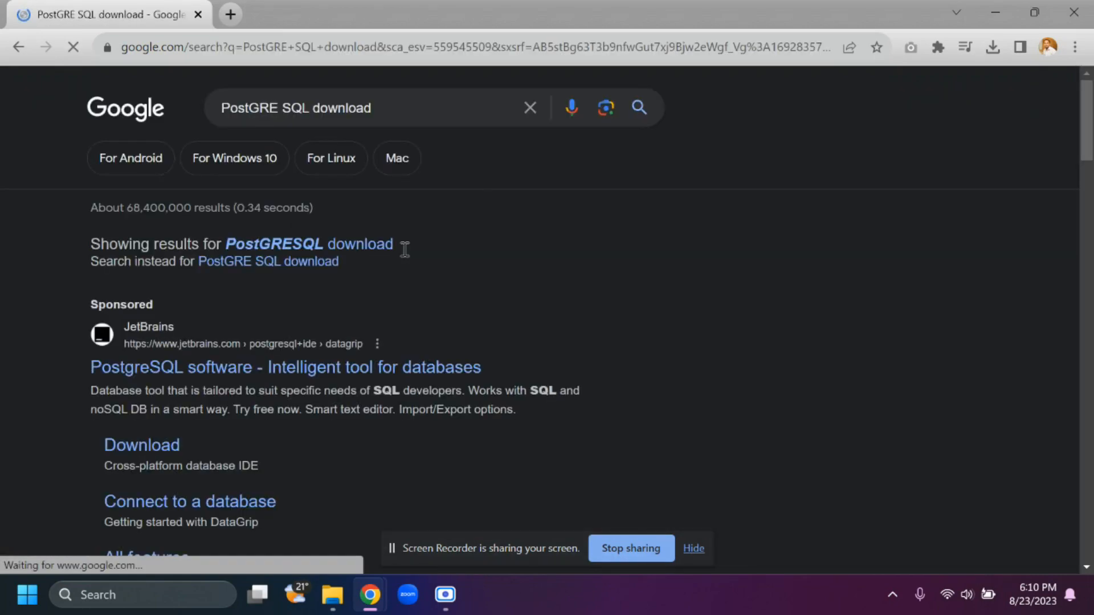
- Open the official postgresql.org Downloads page from the search results
{"action": "scroll", "coordinate": [396, 295], "scroll_direction": "down", "scroll_amount": 7}
{"action": "scroll", "coordinate": [394, 291], "scroll_direction": "up", "scroll_amount": 4}
{"action": "scroll", "coordinate": [394, 294], "scroll_direction": "down", "scroll_amount": 7}
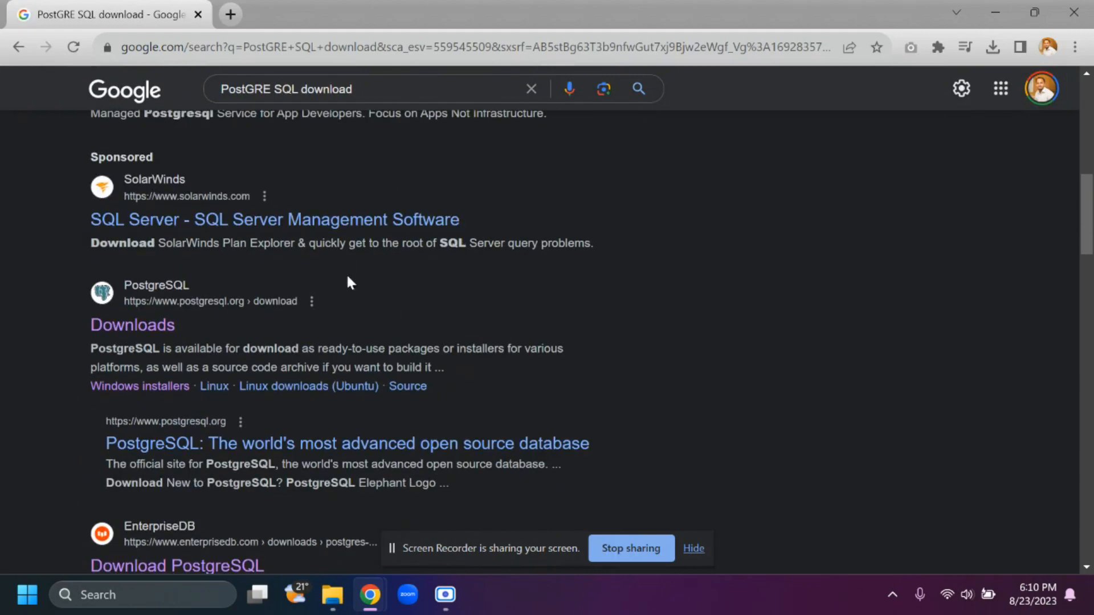
{"action": "scroll", "coordinate": [194, 306], "scroll_direction": "down", "scroll_amount": 1}
{"action": "scroll", "coordinate": [194, 306], "scroll_direction": "down", "scroll_amount": 1}
{"action": "scroll", "coordinate": [171, 250], "scroll_direction": "up", "scroll_amount": 2}
{"action": "left_click", "coordinate": [157, 326]}
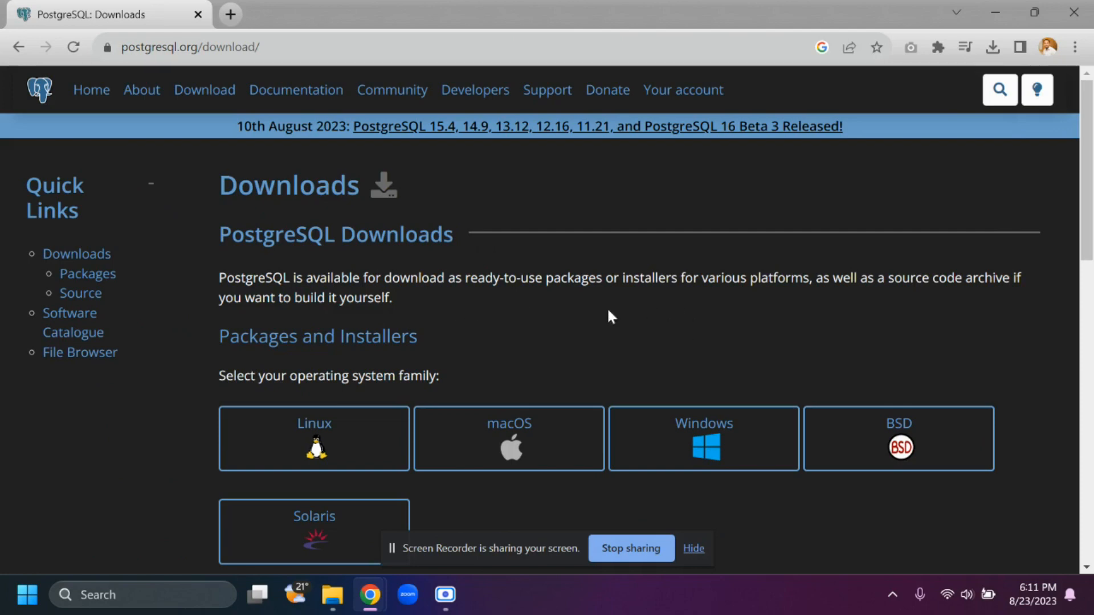
- Choose Windows as the operating system family to open its installers page
{"action": "scroll", "coordinate": [610, 316], "scroll_direction": "down", "scroll_amount": 3}
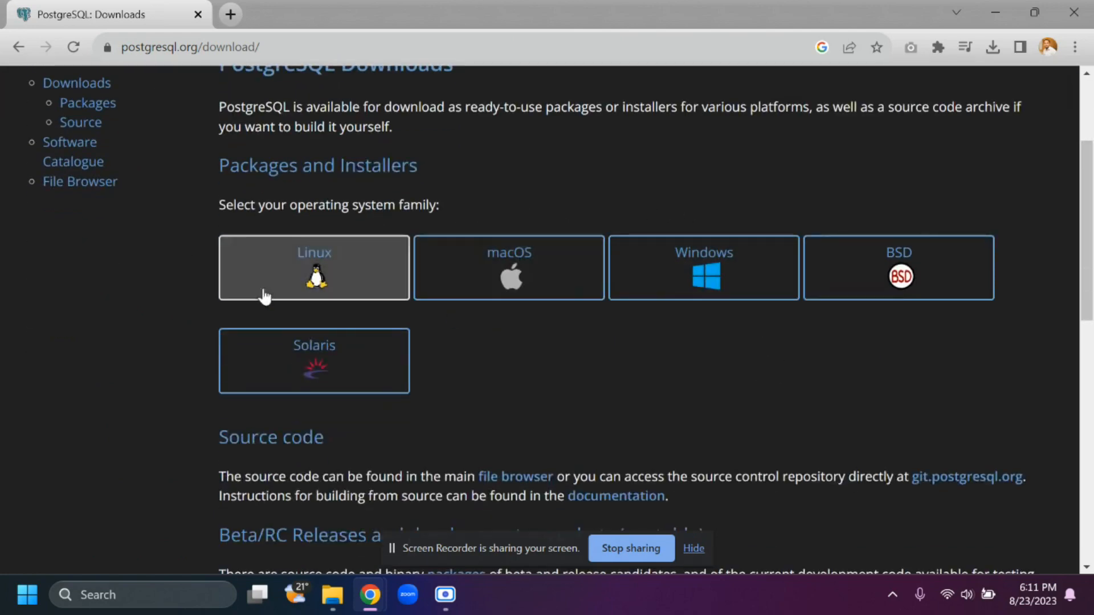
{"action": "scroll", "coordinate": [263, 296], "scroll_direction": "up", "scroll_amount": 3}
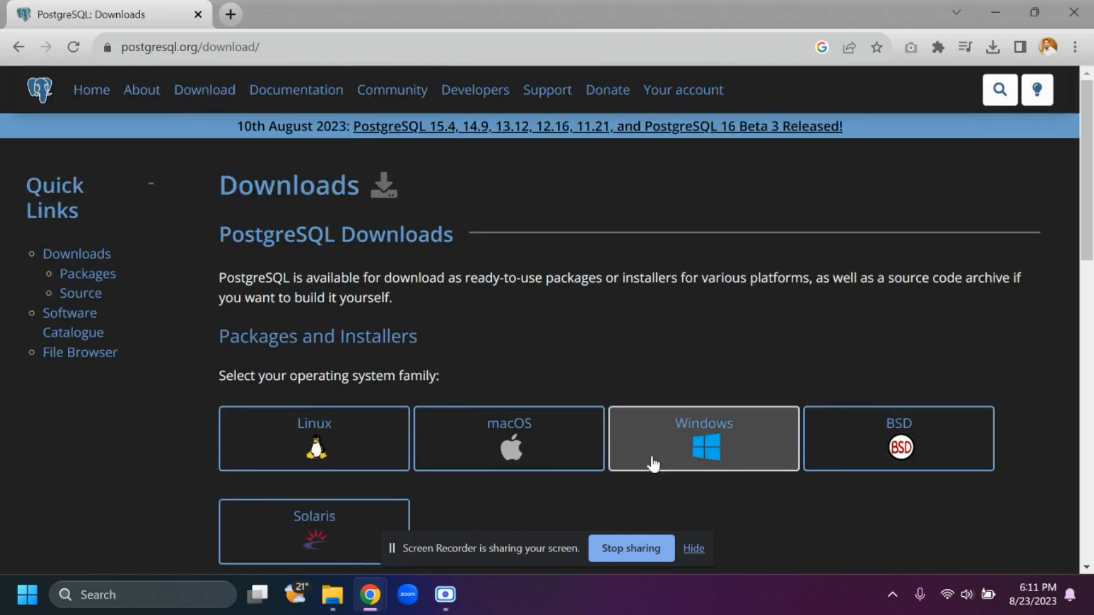
{"action": "left_click", "coordinate": [704, 450]}
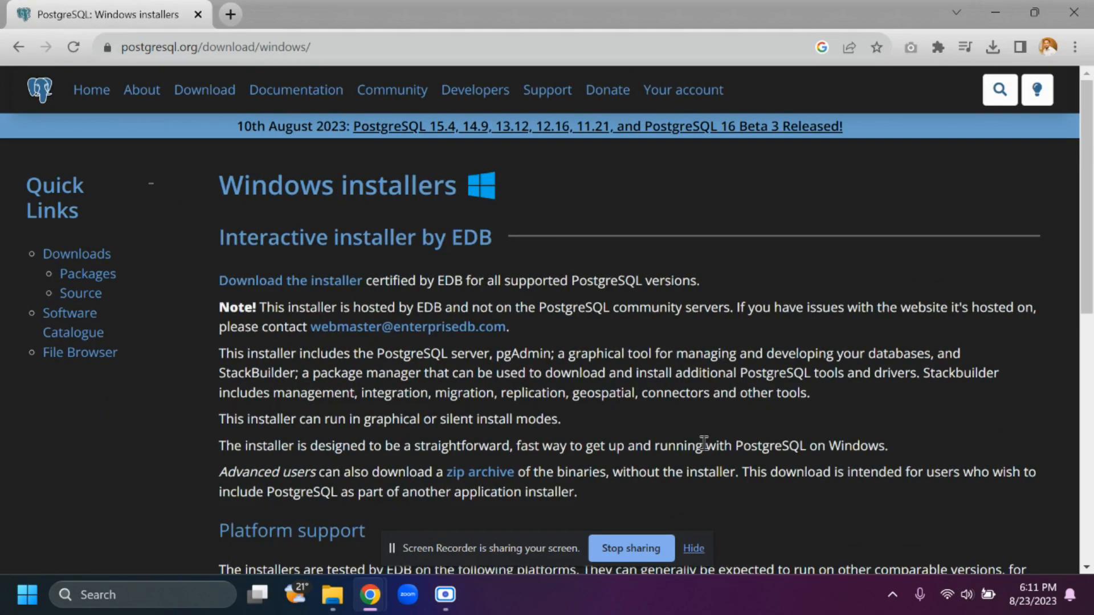
- Review the supported Windows platforms and open the download page for the EDB interactive installer
{"action": "scroll", "coordinate": [531, 268], "scroll_direction": "down", "scroll_amount": 7}
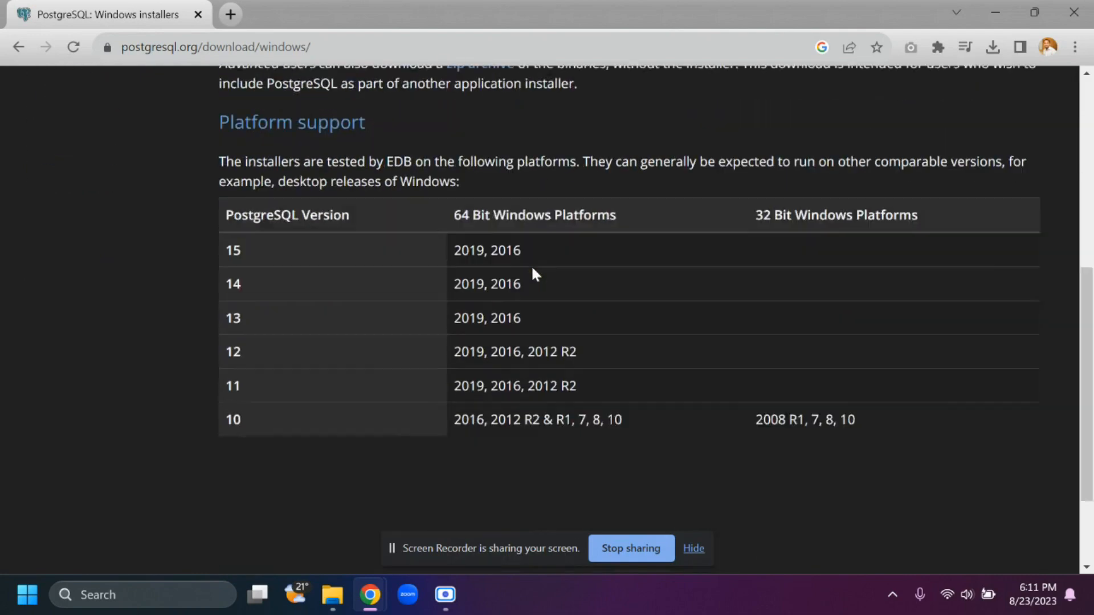
{"action": "scroll", "coordinate": [466, 351], "scroll_direction": "up", "scroll_amount": 4}
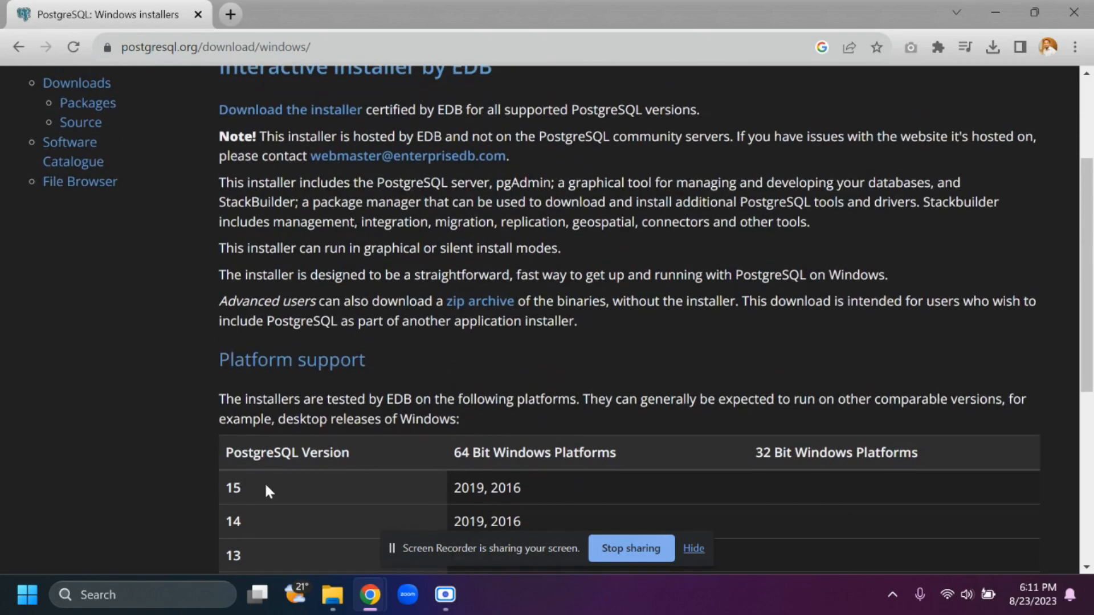
{"action": "scroll", "coordinate": [266, 484], "scroll_direction": "up", "scroll_amount": 3}
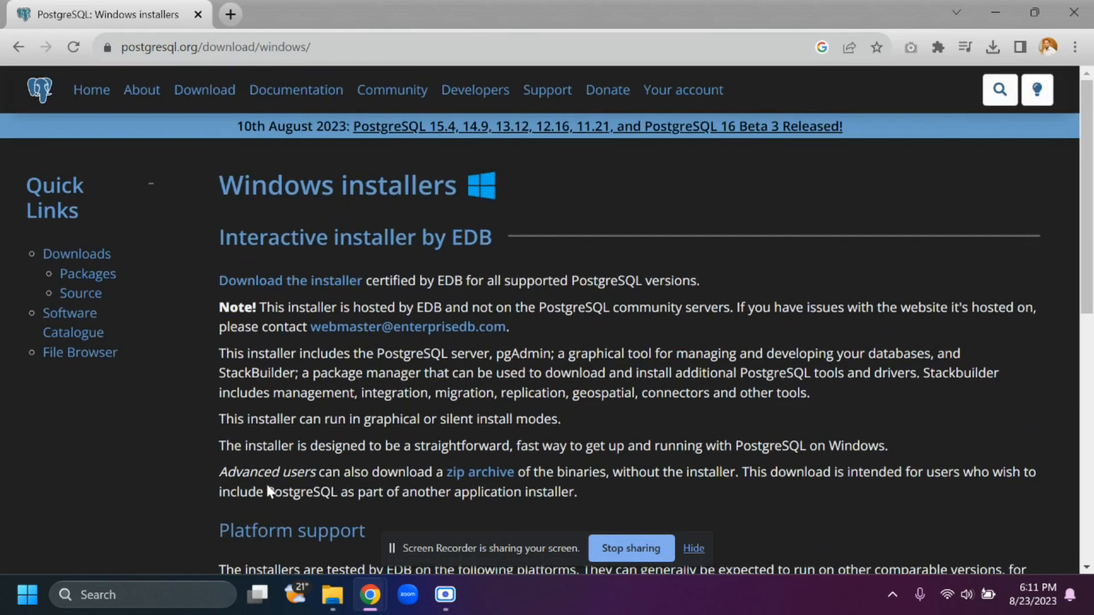
{"action": "left_click", "coordinate": [340, 282]}
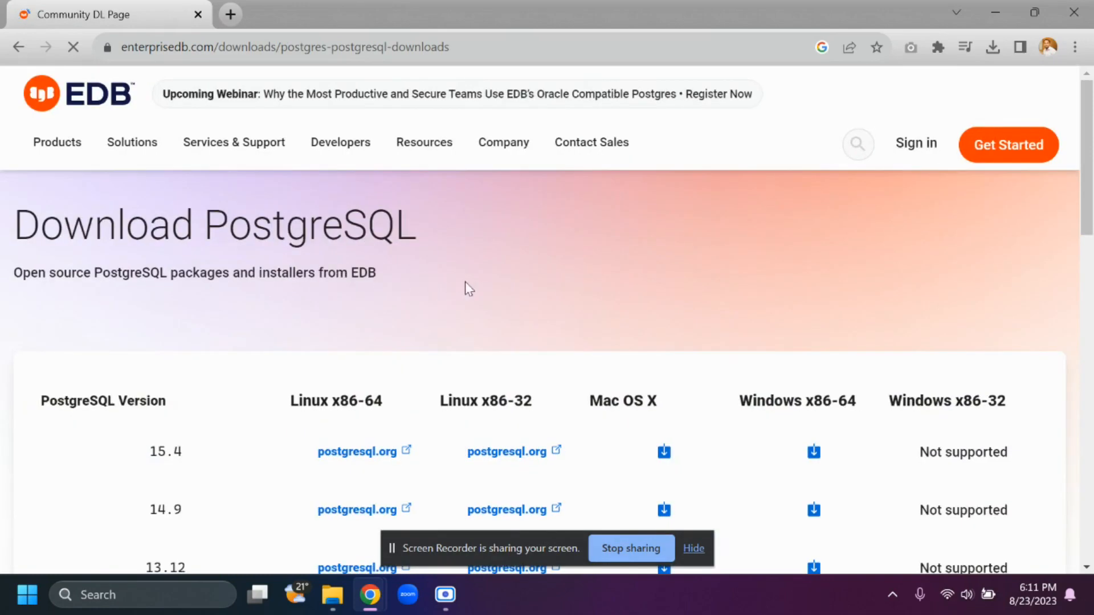
- Download the PostgreSQL 15.4 installer for Windows x86-64 and save it in the PostGRE SQL folder
{"action": "scroll", "coordinate": [490, 293], "scroll_direction": "down", "scroll_amount": 3}
{"action": "scroll", "coordinate": [494, 316], "scroll_direction": "down", "scroll_amount": 6}
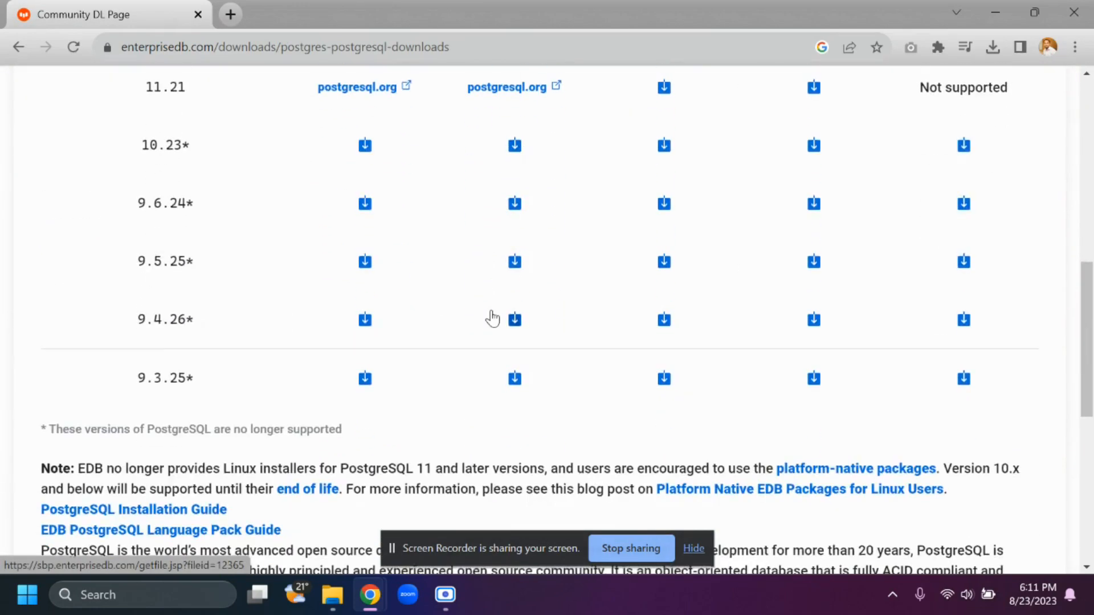
{"action": "scroll", "coordinate": [491, 316], "scroll_direction": "up", "scroll_amount": 8}
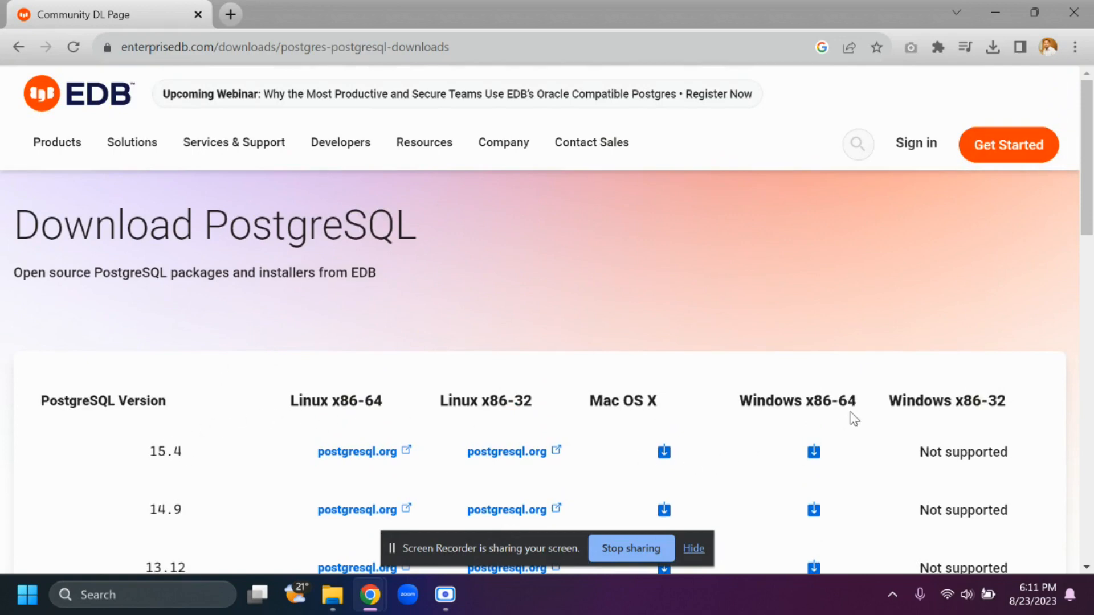
{"action": "left_click", "coordinate": [813, 453]}
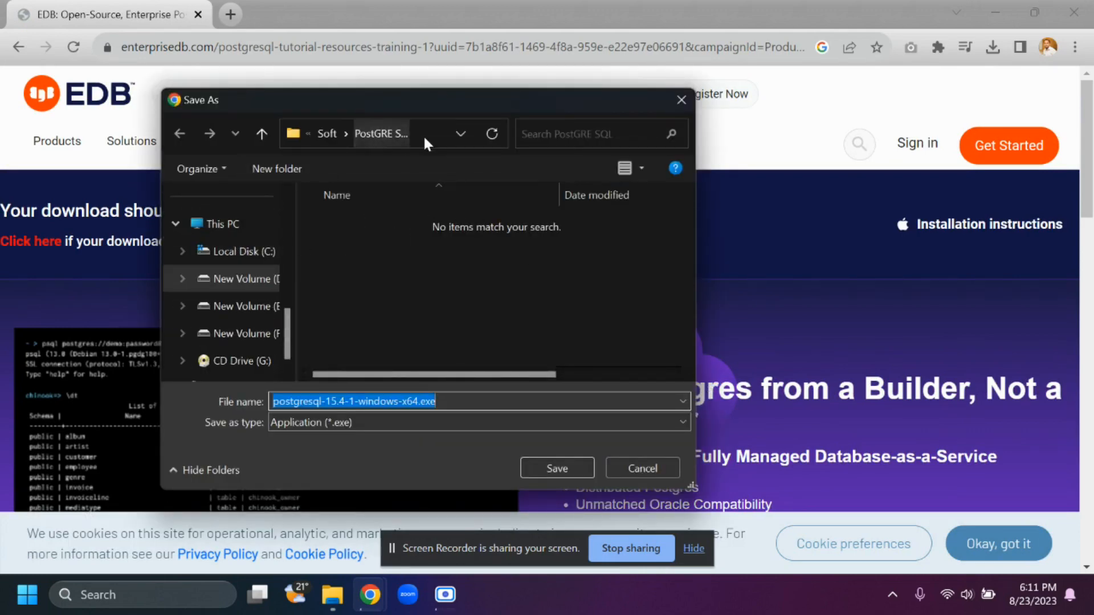
{"action": "left_click", "coordinate": [555, 468]}
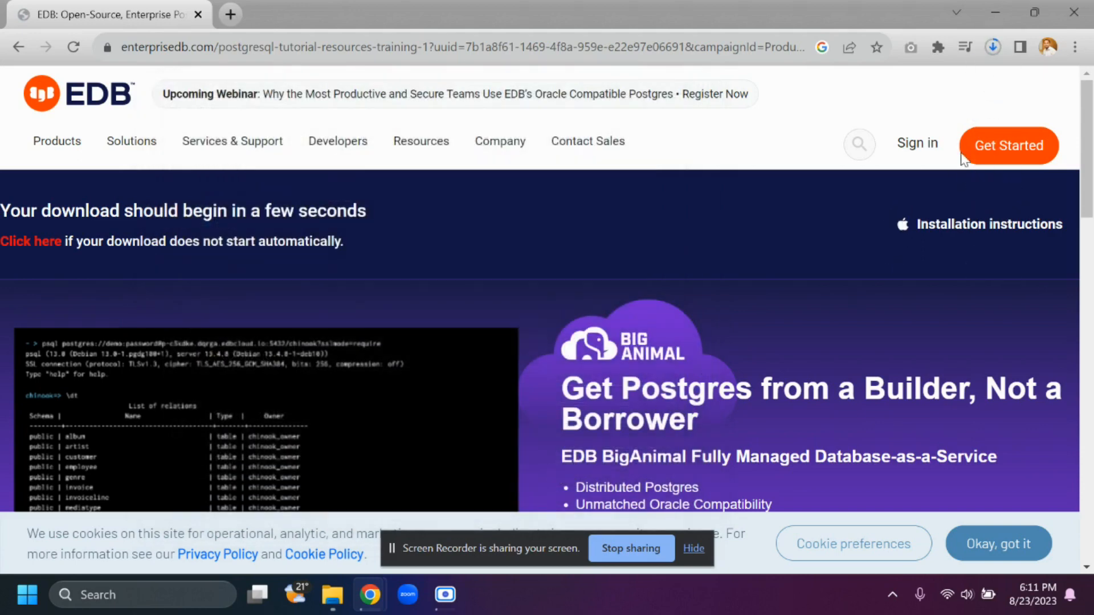
- Show the downloaded postgresql-15.4-1-windows-x64.exe in its folder and run it
{"action": "left_click", "coordinate": [994, 47]}
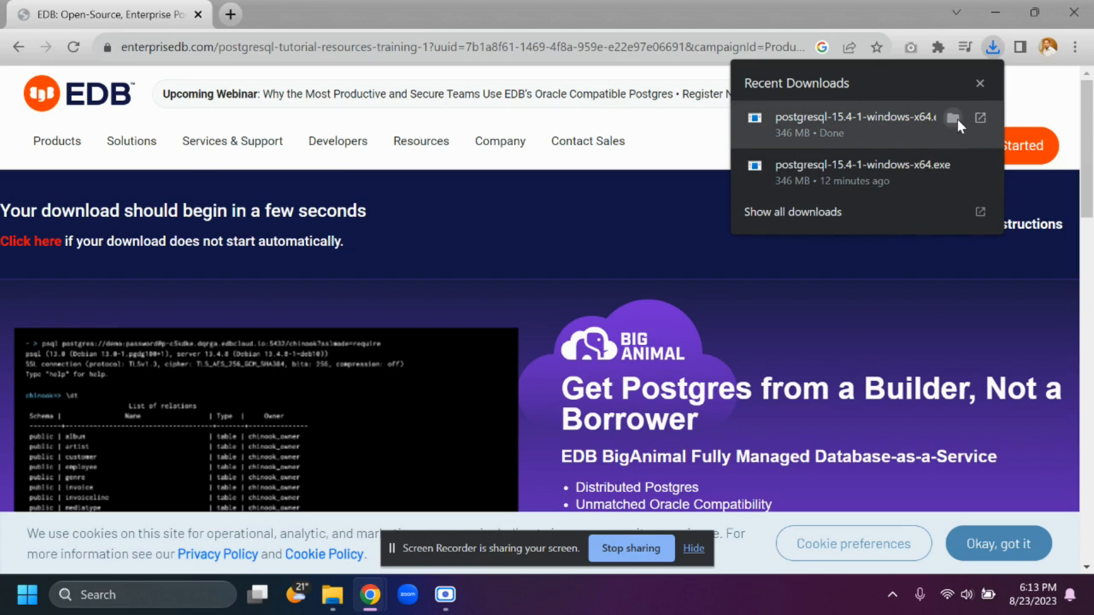
{"action": "left_click", "coordinate": [957, 121]}
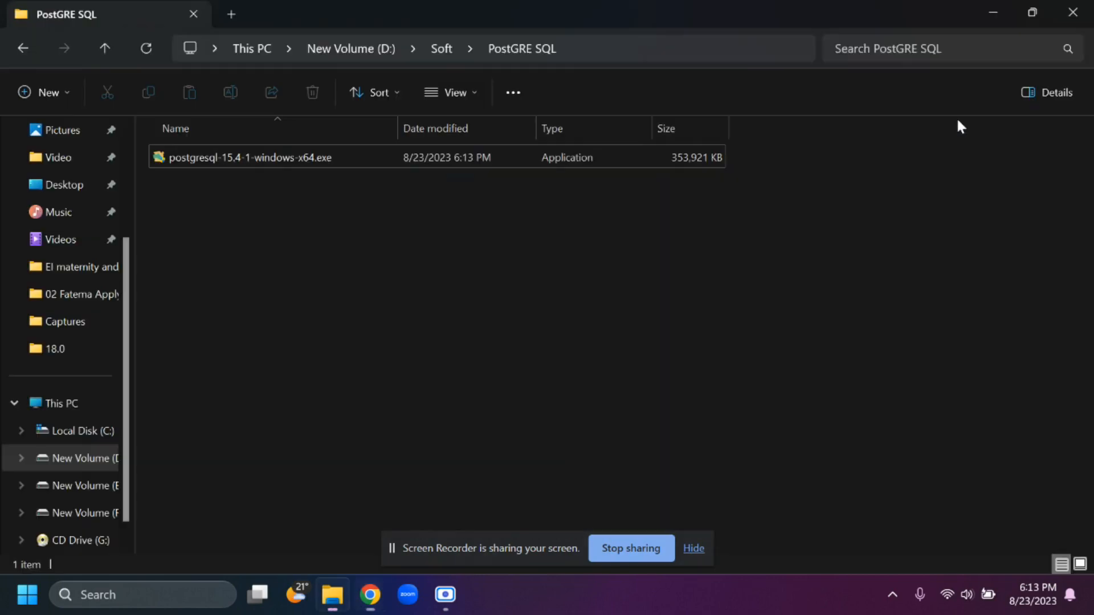
{"action": "double_click", "coordinate": [308, 165]}
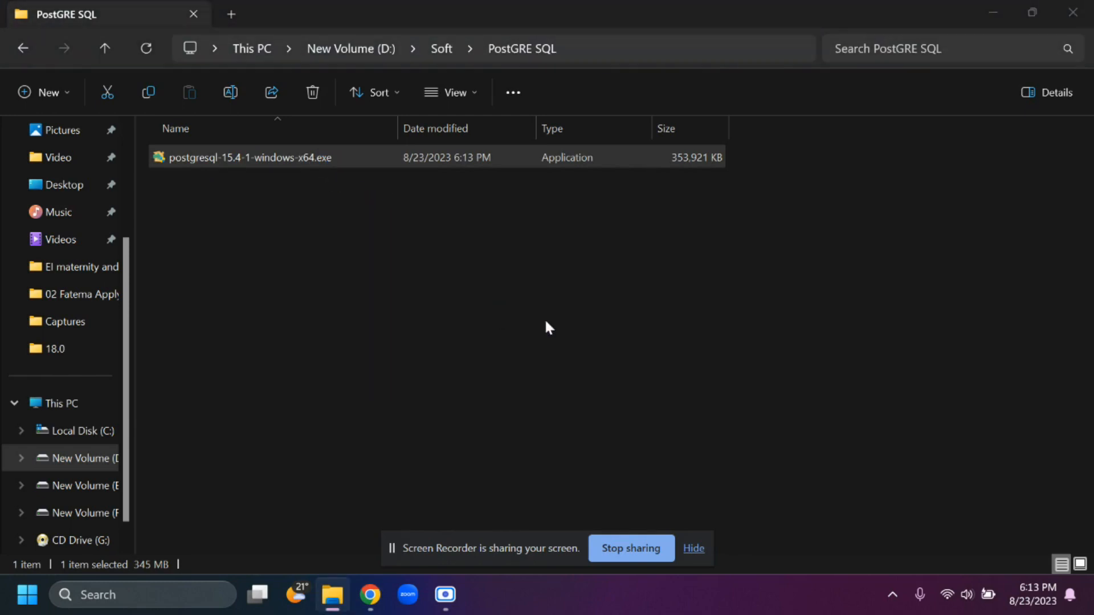
- Keep the installation directory C:\Program Files\PostgreSQL\15 and the default settings up to the superuser password page
{"action": "left_click", "coordinate": [674, 472]}
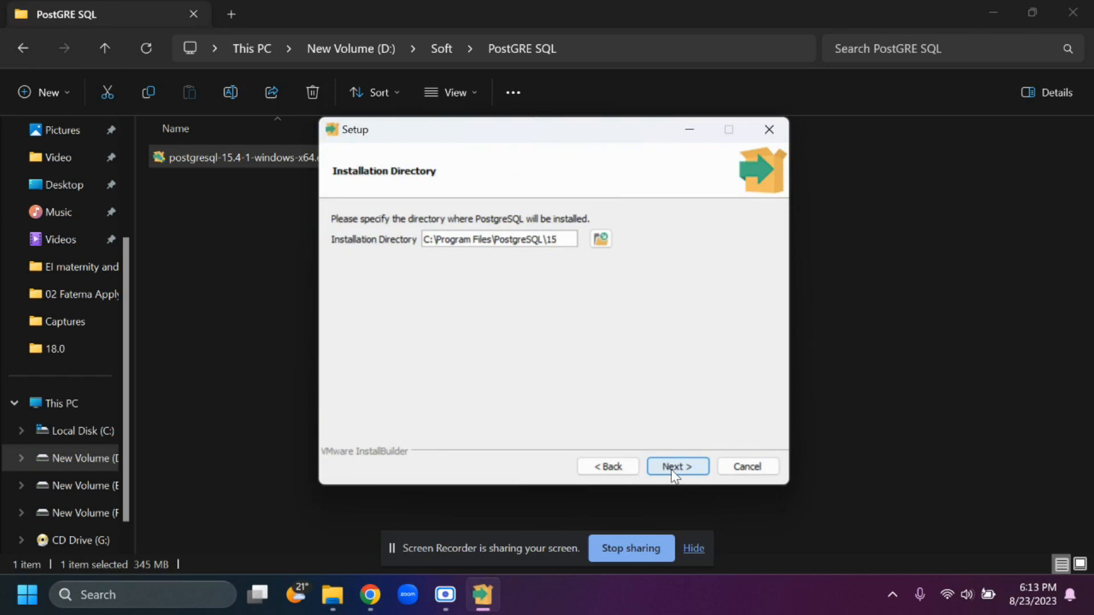
{"action": "left_click", "coordinate": [674, 473]}
{"action": "left_click", "coordinate": [674, 473]}
{"action": "left_click", "coordinate": [673, 466]}
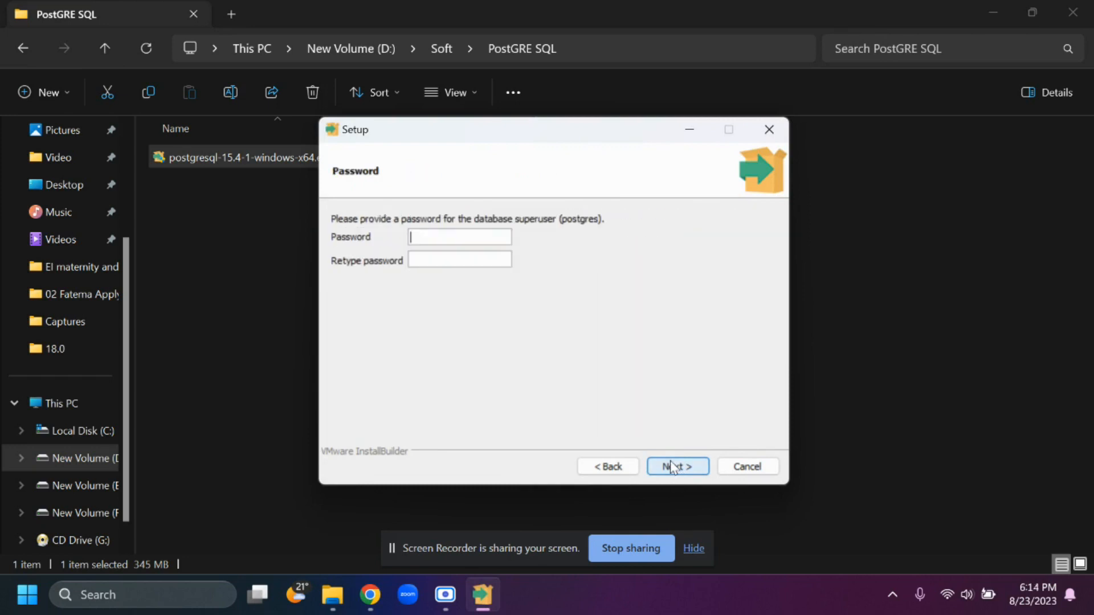
- Enter and retype the password for the database superuser postgres, and proceed to the port settings
{"action": "type", "text": "1"}
{"action": "type", "text": "23456789"}
{"action": "key", "text": "Tab"}
{"action": "type", "text": "123456789"}
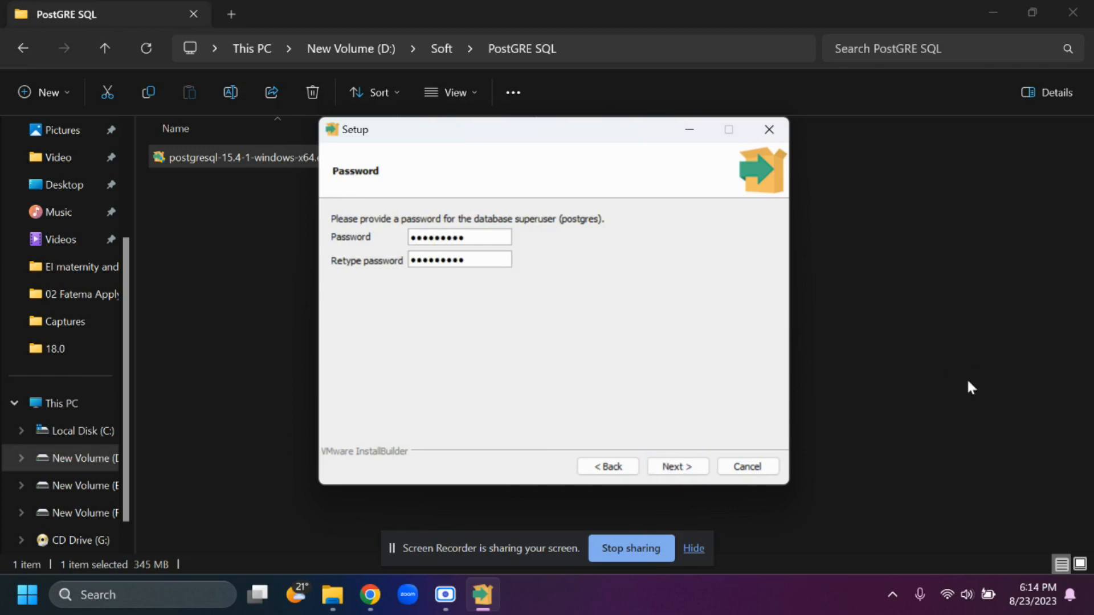
{"action": "left_click", "coordinate": [684, 467]}
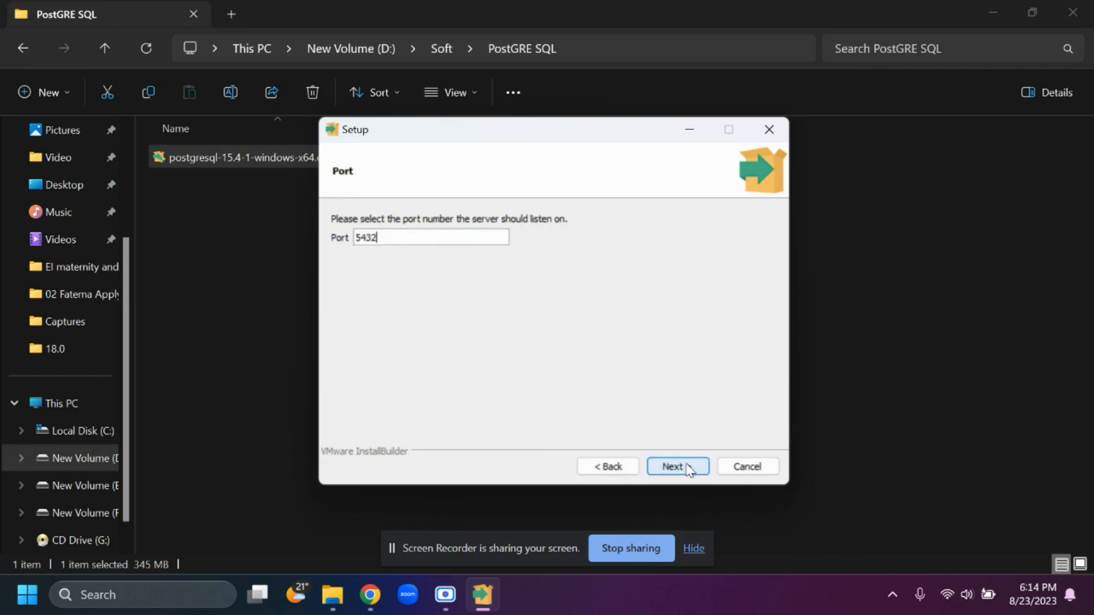
- Accept port 5432 and the remaining default settings, install PostgreSQL, and finish the setup wizard
{"action": "left_click", "coordinate": [683, 467]}
{"action": "left_click", "coordinate": [684, 470]}
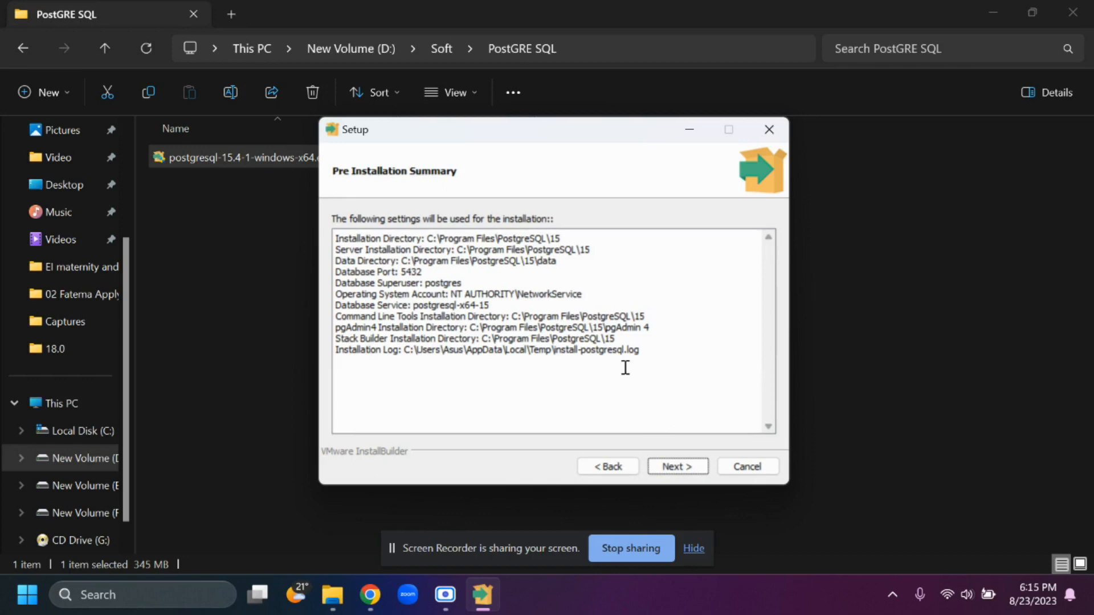
{"action": "left_click", "coordinate": [680, 470]}
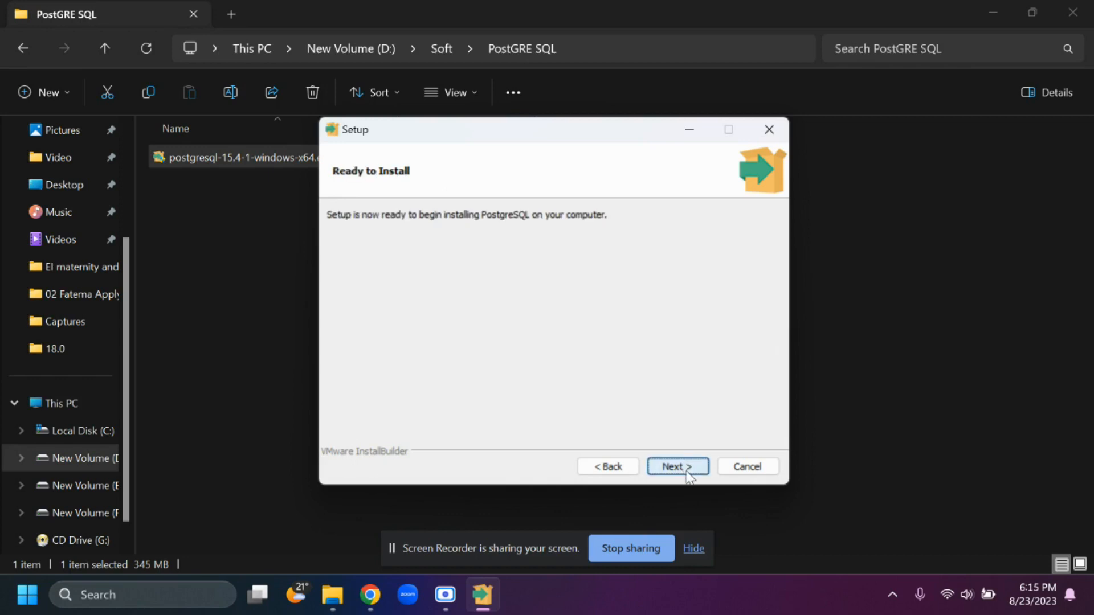
{"action": "left_click", "coordinate": [678, 467]}
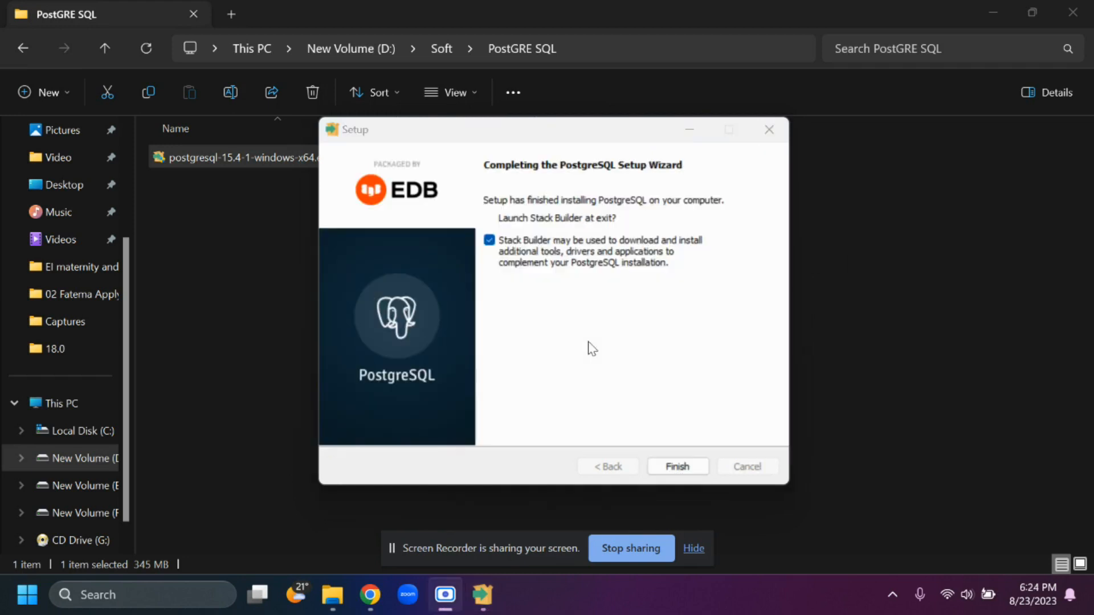
{"action": "left_click", "coordinate": [677, 467]}
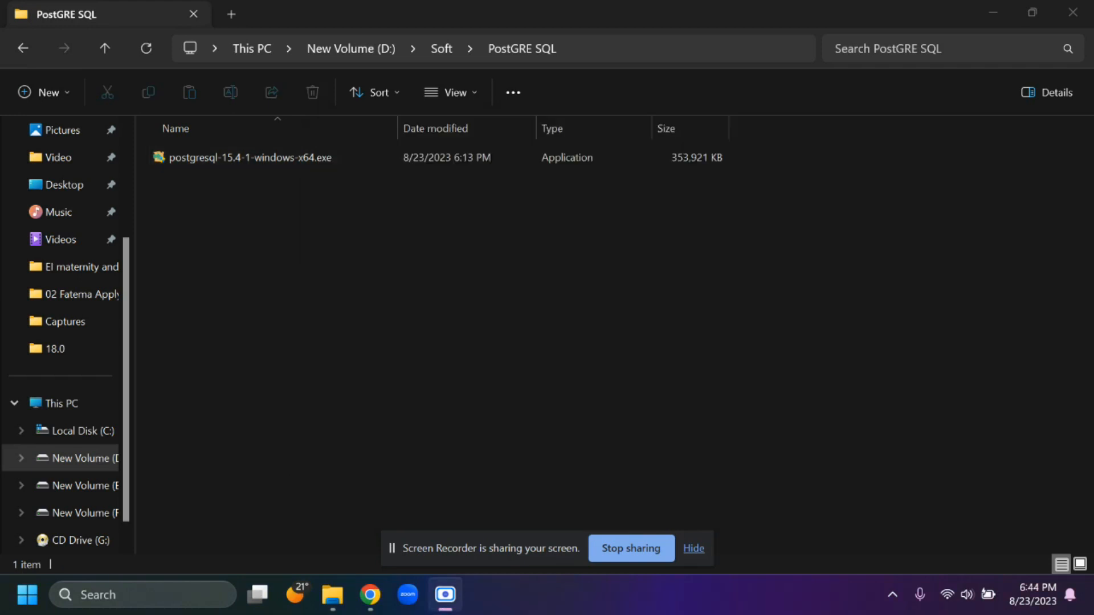
- Find pgAdmin 4 through the Windows search, launch it, and maximize its window
{"action": "left_click", "coordinate": [132, 597]}
{"action": "type", "text": "pg"}
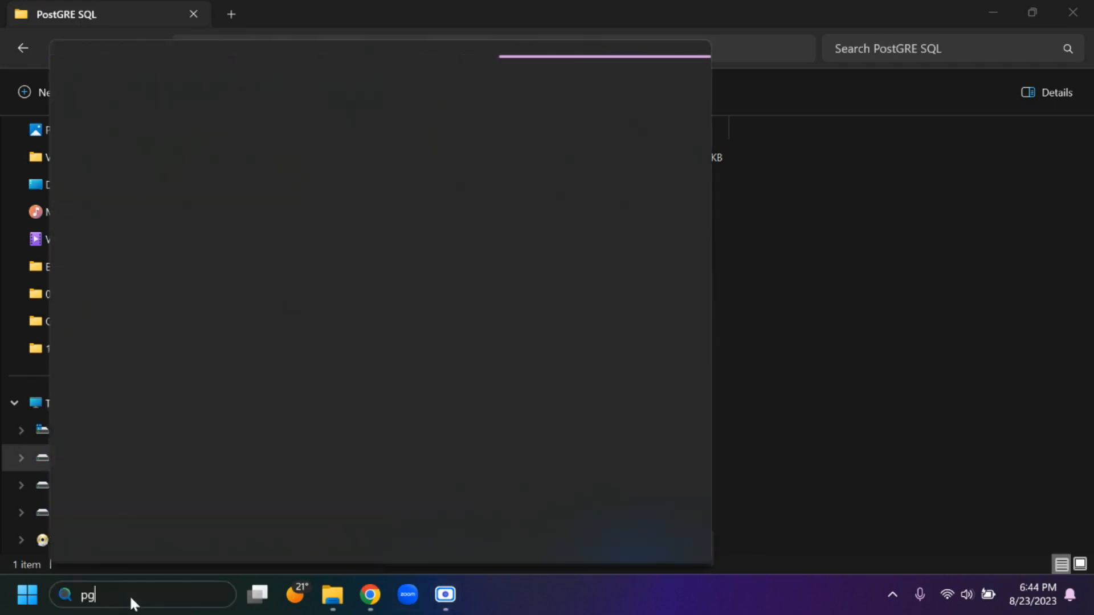
{"action": "type", "text": "ad"}
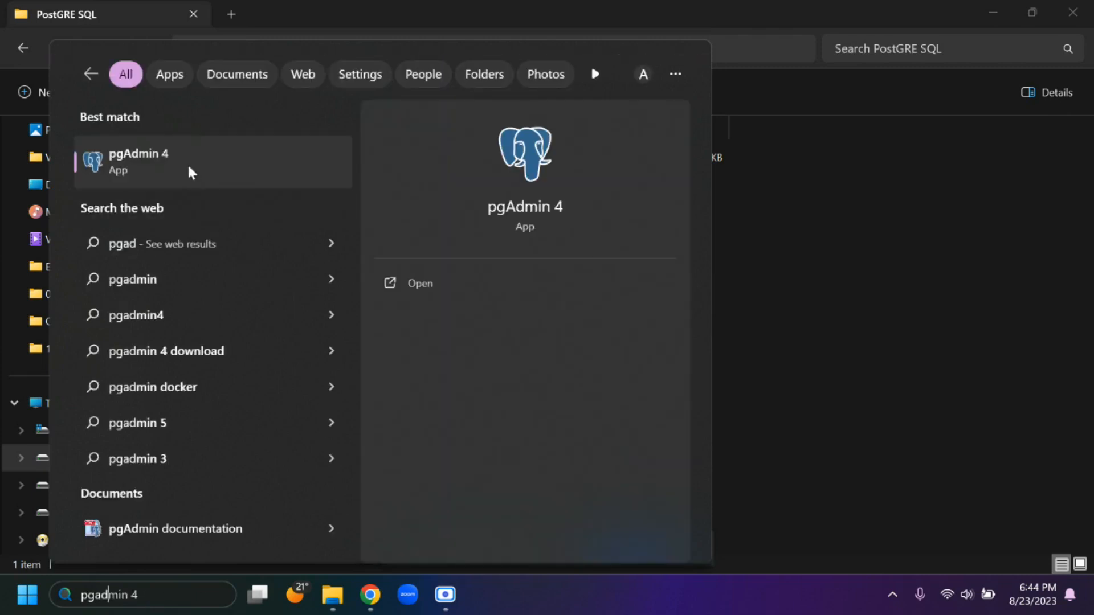
{"action": "left_click", "coordinate": [164, 156]}
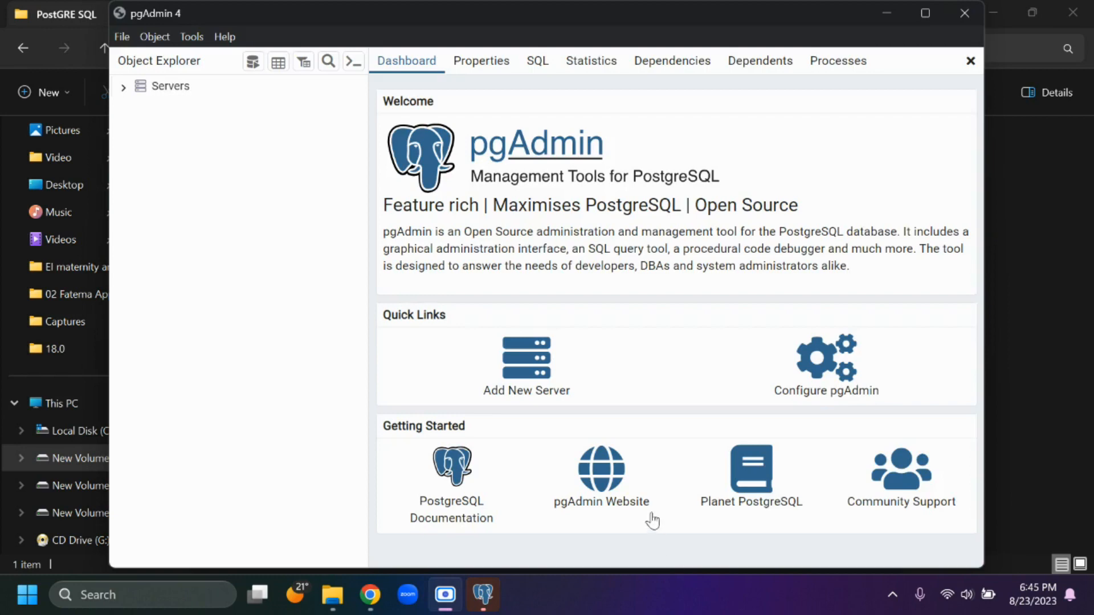
{"action": "left_click", "coordinate": [918, 16]}
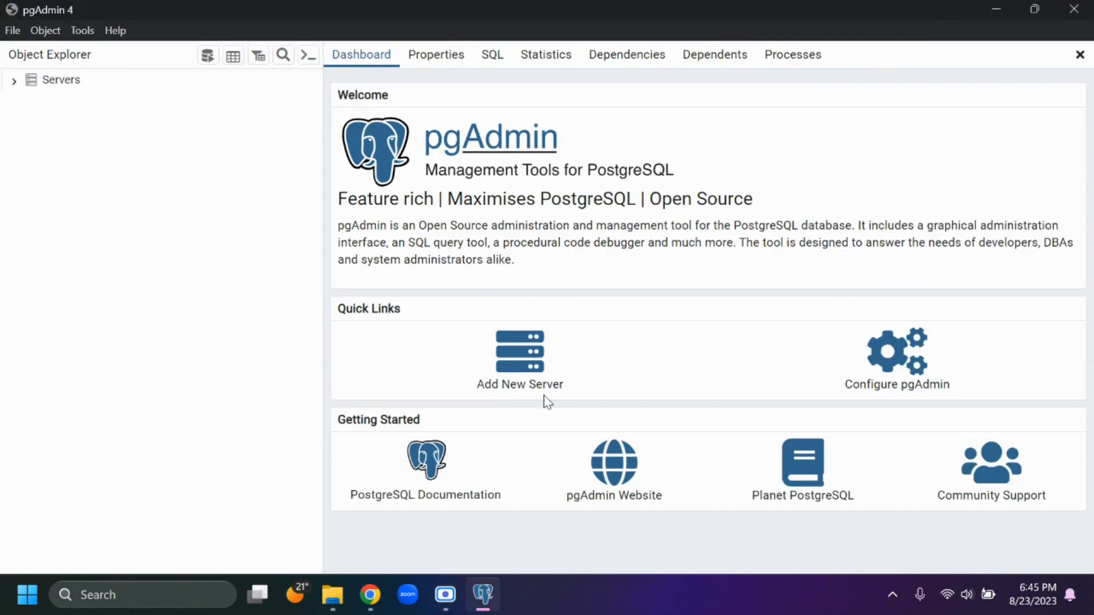
- Connect to the PostgreSQL 15 server by entering the postgres user's password, with Save Password enabled
{"action": "left_click", "coordinate": [14, 81]}
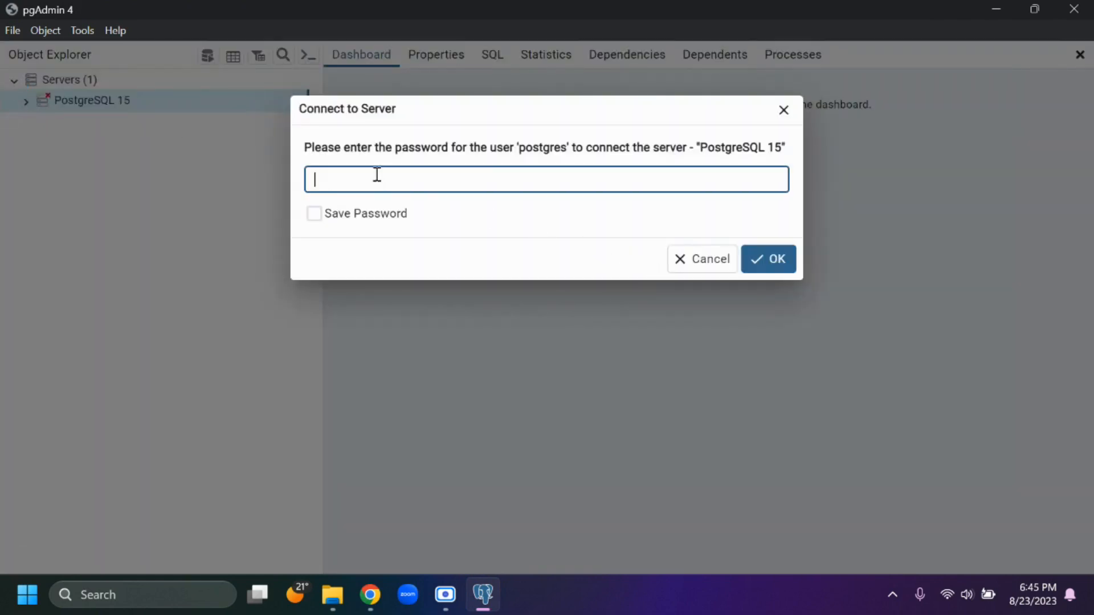
{"action": "type", "text": "ostgres"}
{"action": "left_click", "coordinate": [399, 213]}
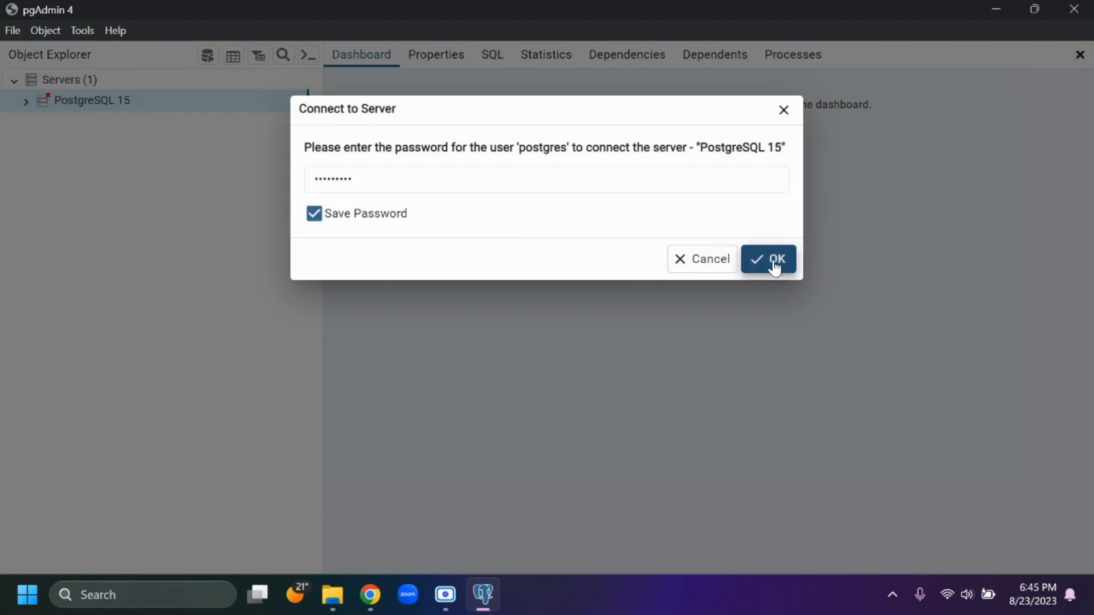
{"action": "left_click", "coordinate": [769, 259]}
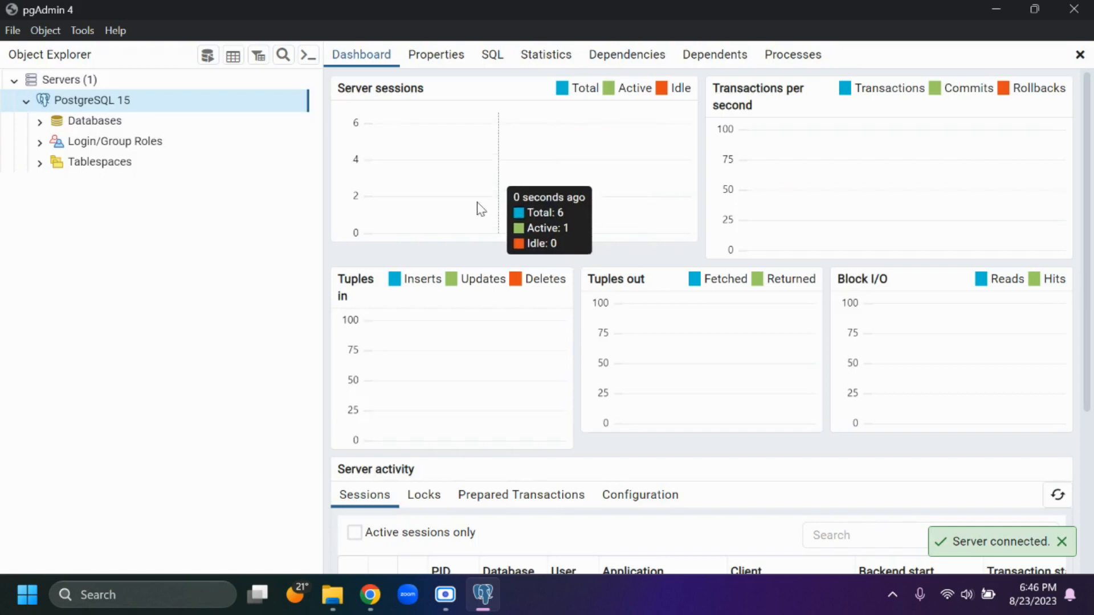
- Create a database named TestBD on the PostgreSQL 15 server, keeping postgres as the owner
{"action": "left_click", "coordinate": [115, 122]}
{"action": "right_click", "coordinate": [125, 132]}
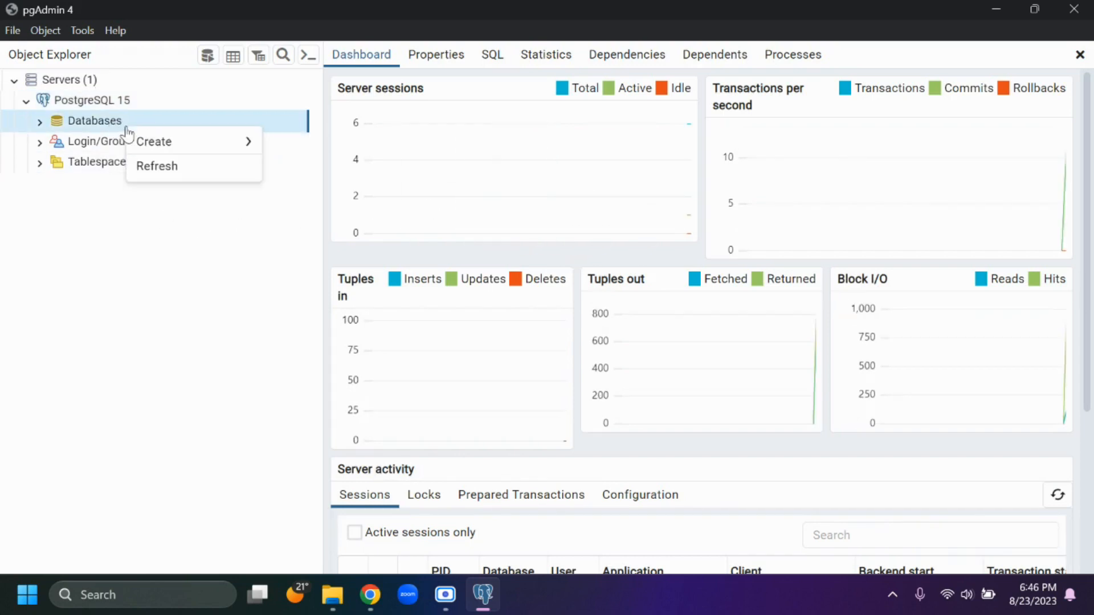
{"action": "mouse_move", "coordinate": [159, 145]}
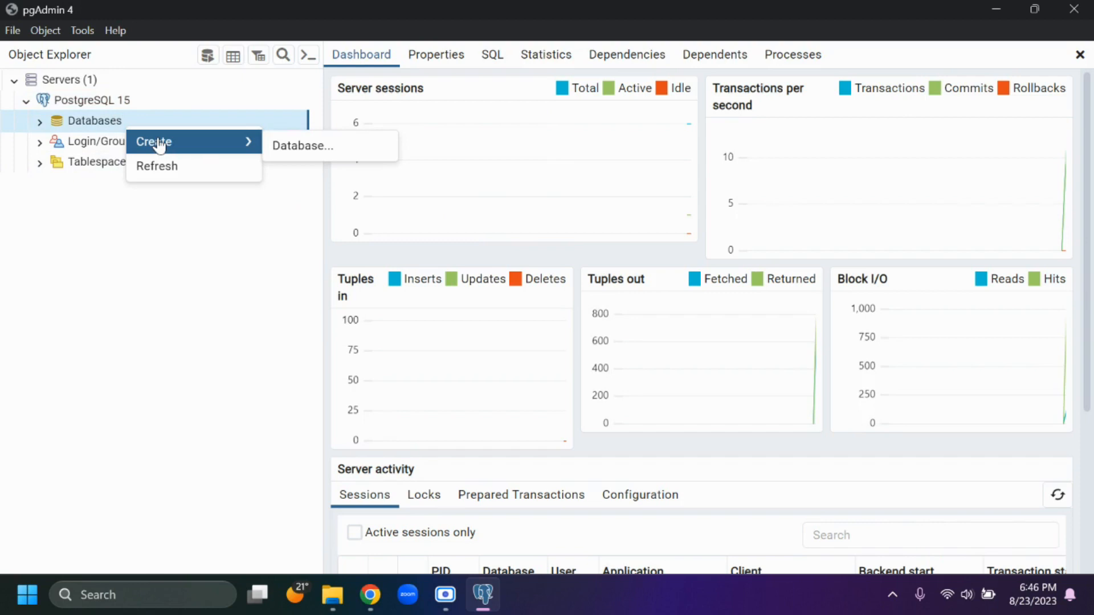
{"action": "left_click", "coordinate": [300, 147]}
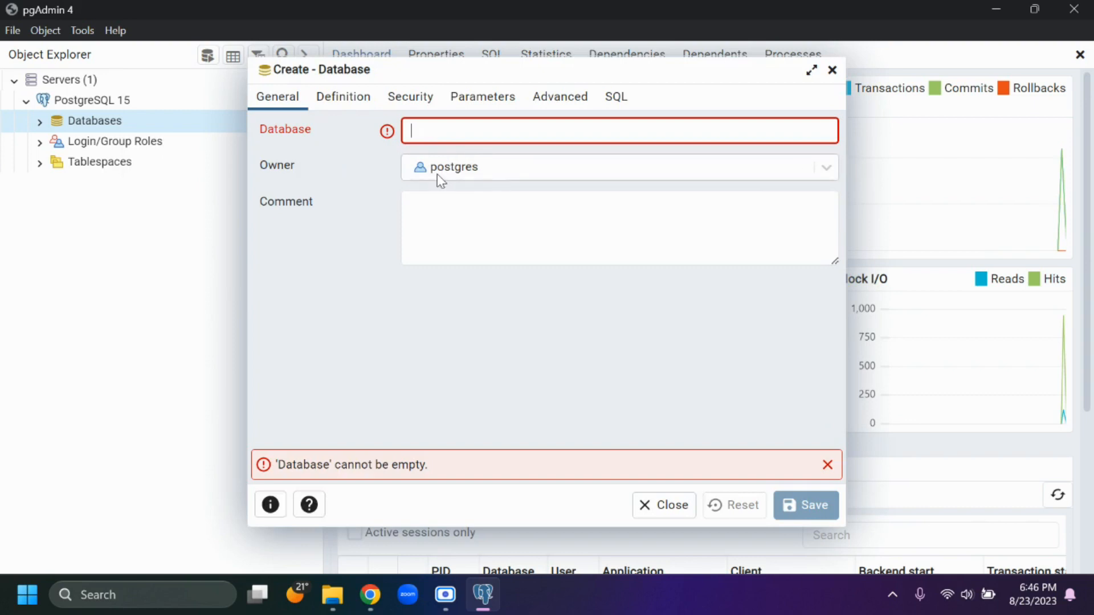
{"action": "type", "text": "New"}
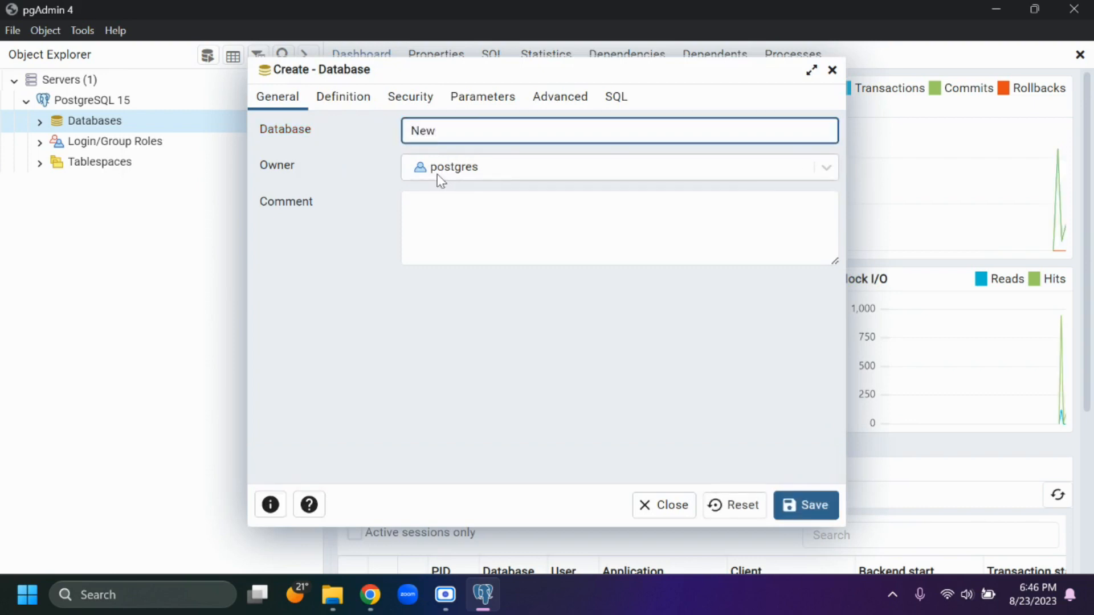
{"action": "key", "text": "BackSpace"}
{"action": "key", "text": "BackSpace"}
{"action": "key", "text": "BackSpace"}
{"action": "type", "text": "TestBD"}
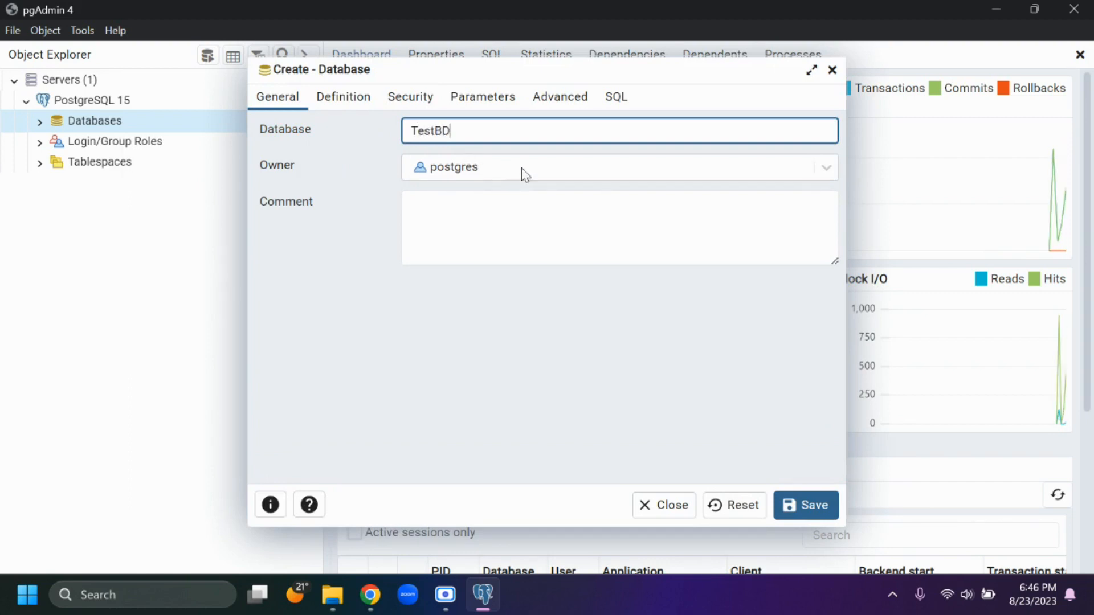
{"action": "left_click", "coordinate": [813, 505]}
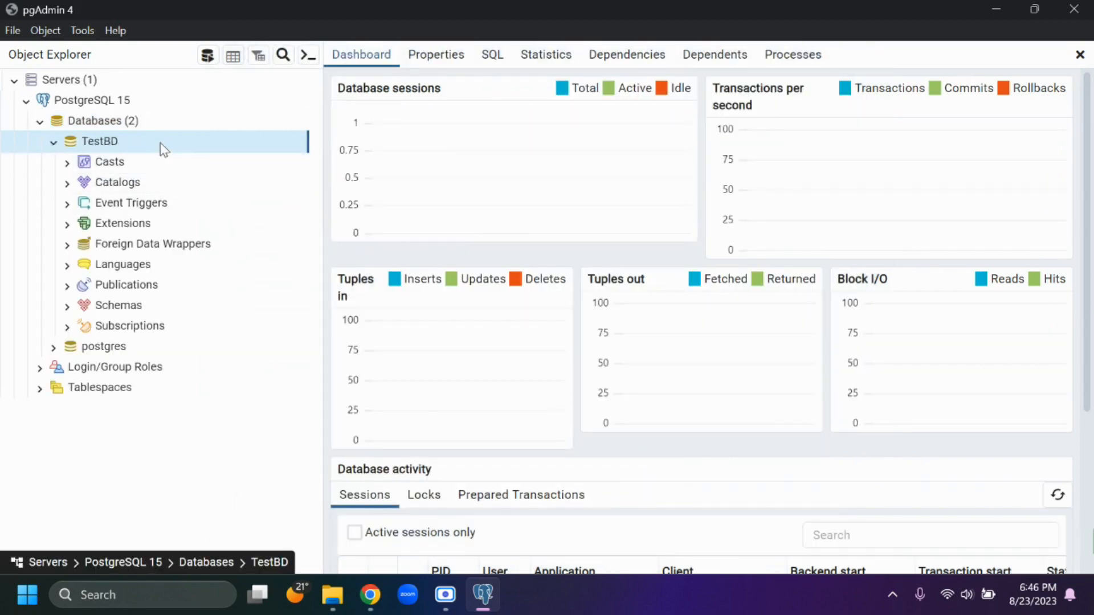
- Expand the postgres database in the object tree and look through its object categories
{"action": "left_click", "coordinate": [55, 348]}
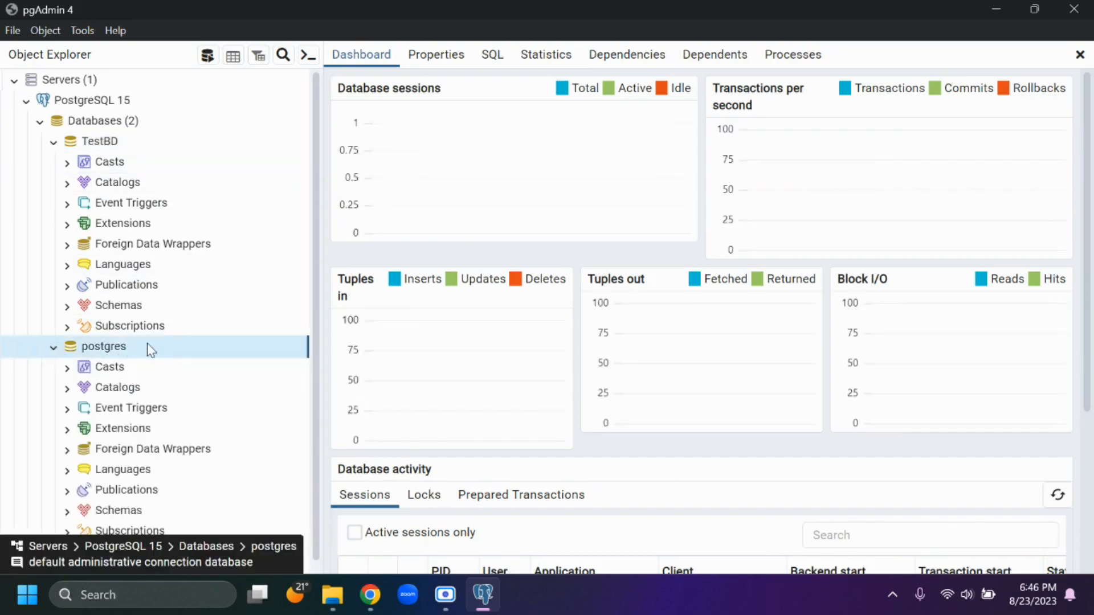
{"action": "scroll", "coordinate": [152, 348], "scroll_direction": "down", "scroll_amount": 1}
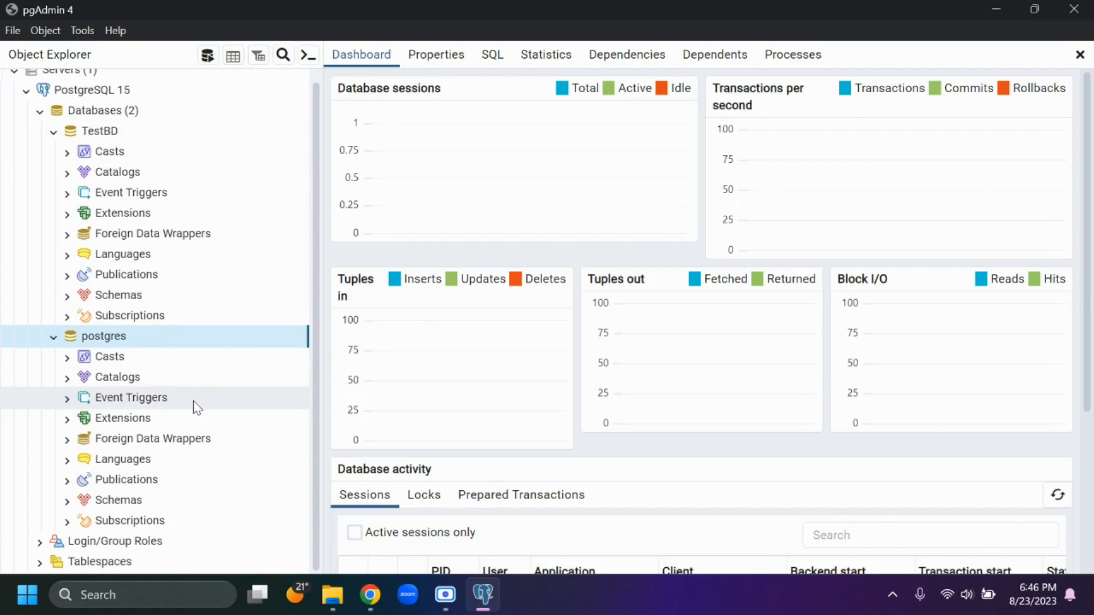
{"action": "scroll", "coordinate": [122, 146], "scroll_direction": "up", "scroll_amount": 1}
- Generate the CREATE script for the TestBD database in a query editor and review it through its last line
{"action": "right_click", "coordinate": [118, 141]}
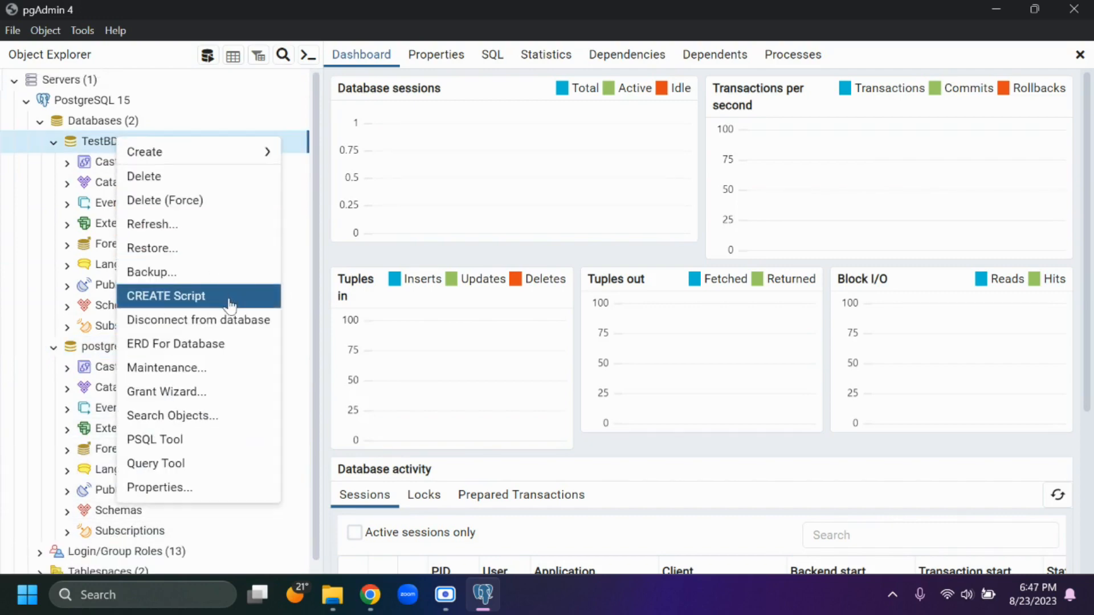
{"action": "left_click", "coordinate": [193, 301]}
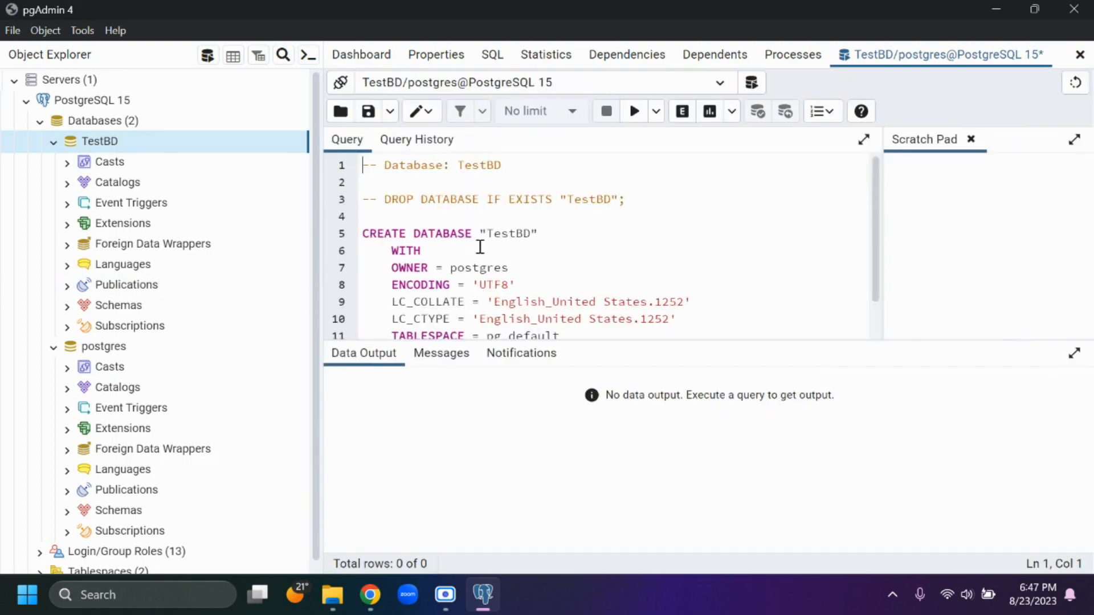
{"action": "scroll", "coordinate": [547, 267], "scroll_direction": "down", "scroll_amount": 1}
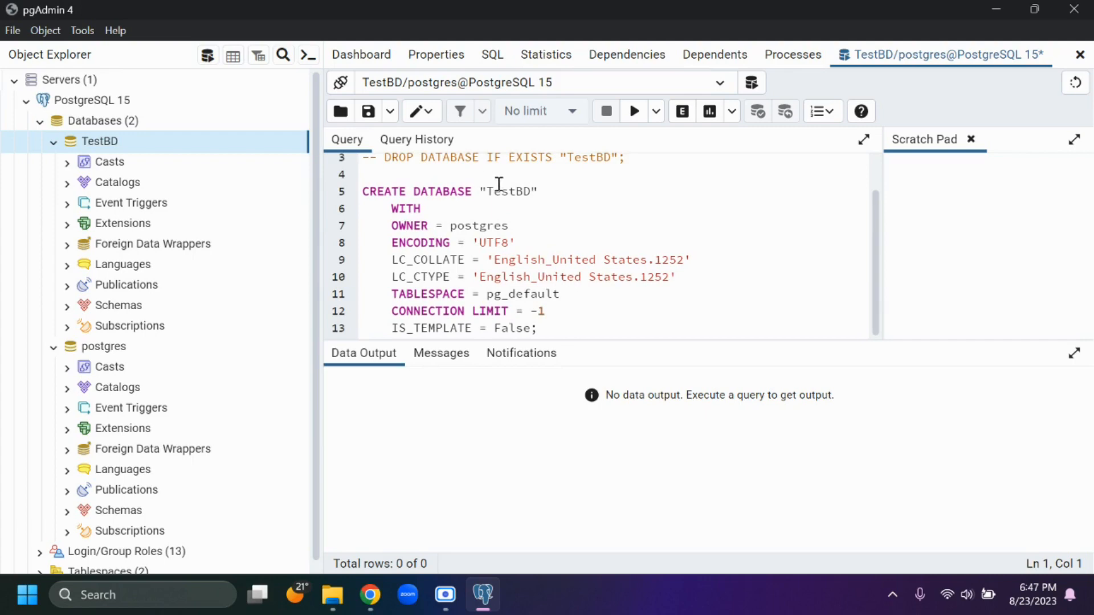
- Below the database script, begin a CREATE Table statement for a table named test, followed by a new line
{"action": "left_click", "coordinate": [565, 331]}
{"action": "key", "text": "Return"}
{"action": "key", "text": "Return"}
{"action": "key", "text": "Return"}
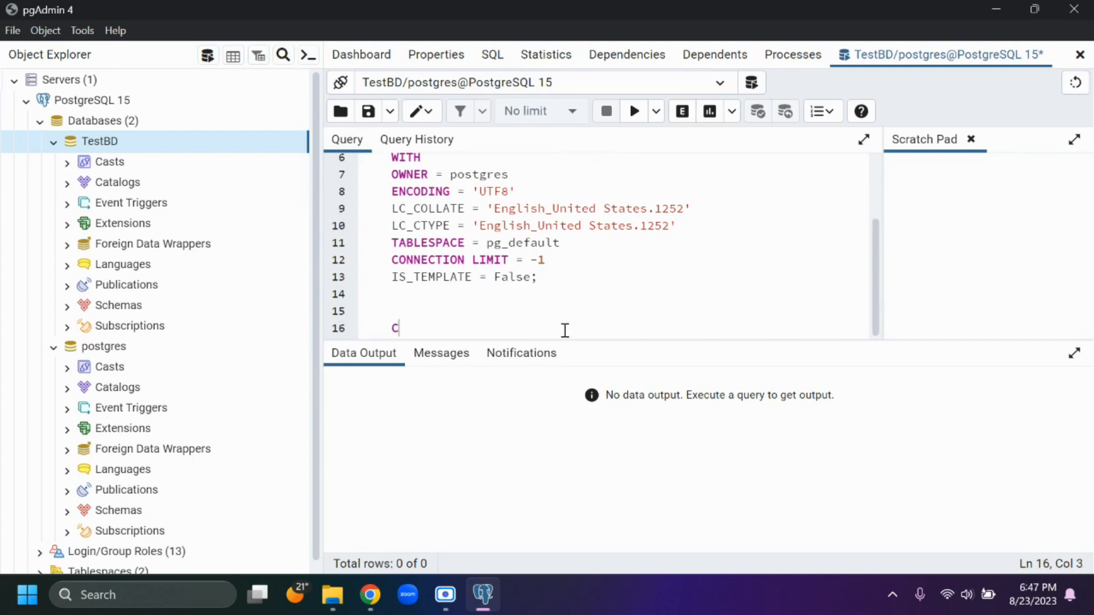
{"action": "type", "text": "CREATE Table"}
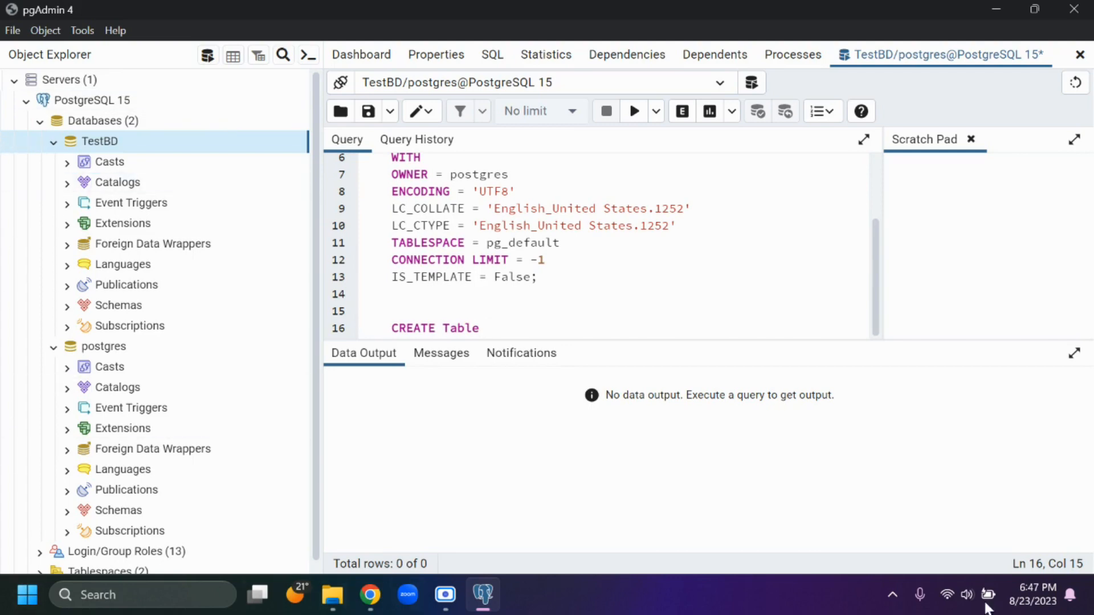
{"action": "key", "text": "alt+Tab"}
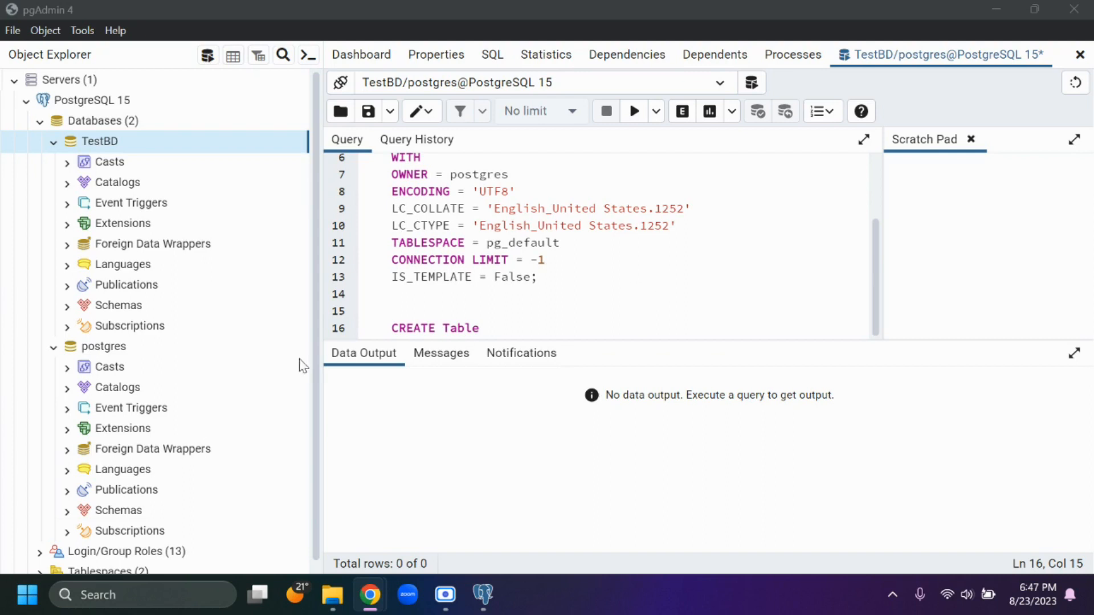
{"action": "left_click", "coordinate": [514, 329]}
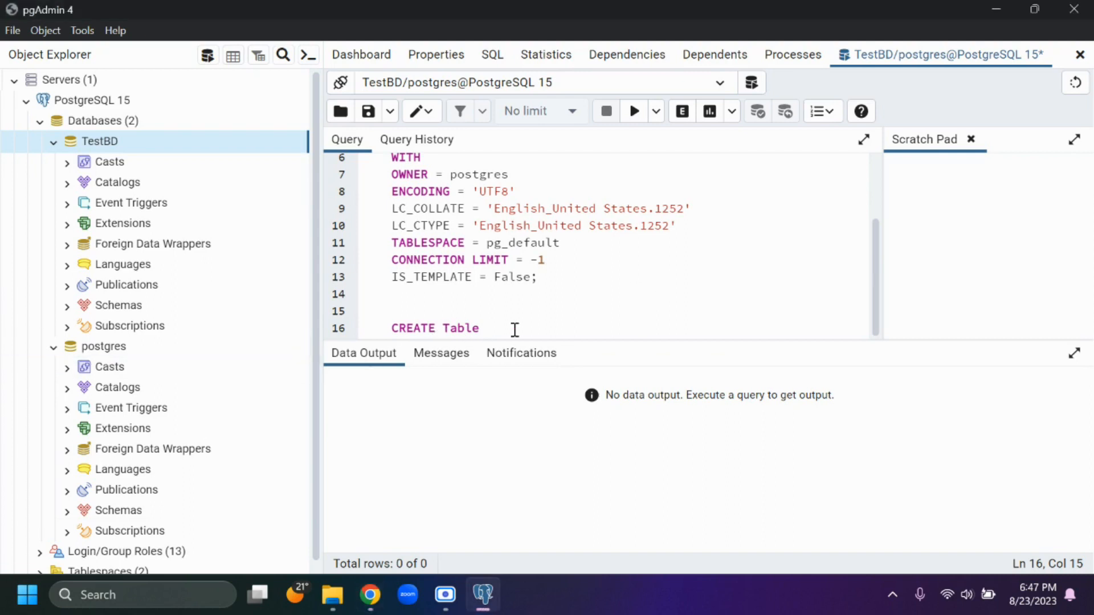
{"action": "type", "text": "test"}
{"action": "key", "text": "Return"}
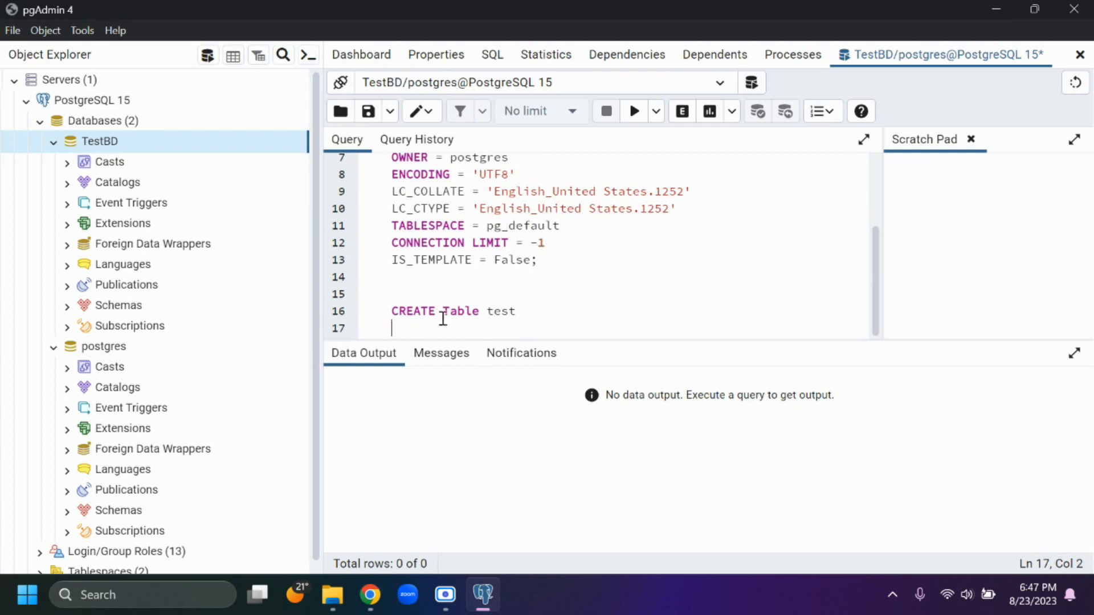
- Extend the table name in the CREATE Table statement to test_table and return to the line below it
{"action": "left_click", "coordinate": [422, 312]}
{"action": "left_click", "coordinate": [465, 312]}
{"action": "key", "text": "Down"}
{"action": "left_click", "coordinate": [561, 314]}
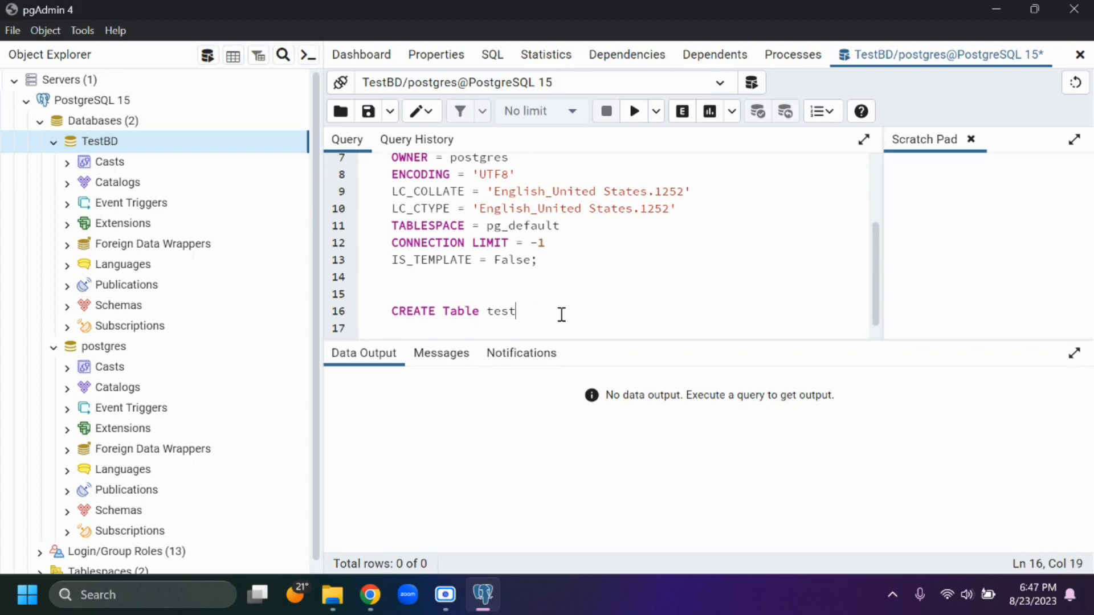
{"action": "type", "text": "_tabke"}
{"action": "key", "text": "BackSpace"}
{"action": "type", "text": "le"}
{"action": "key", "text": "Down"}
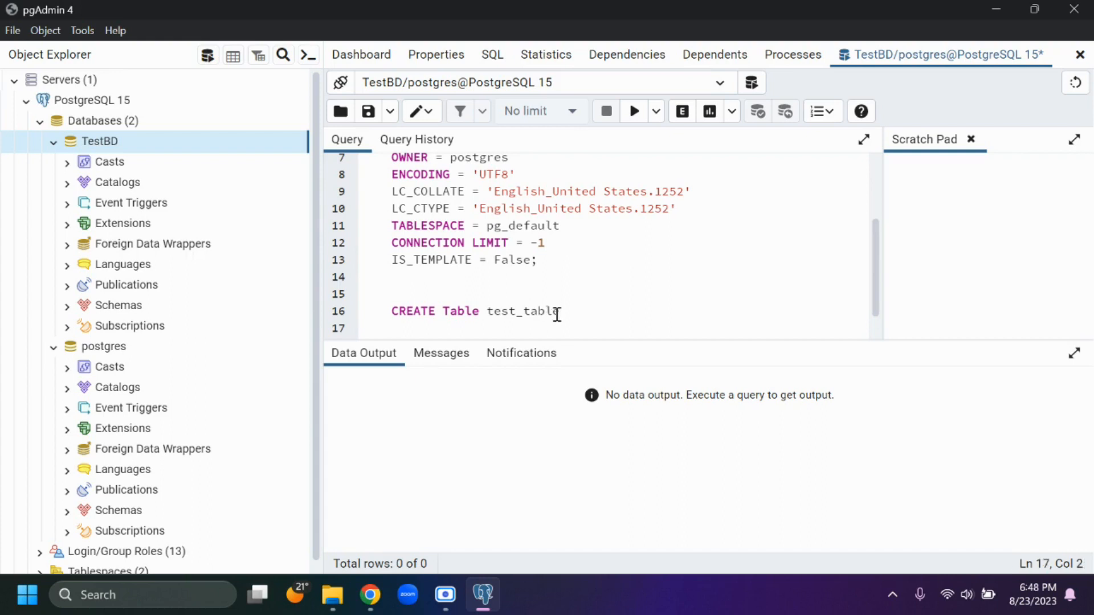
- Define the table's columns in parentheses as ID int and Name varchar(255), each on its own line
{"action": "type", "text": "("}
{"action": "type", "text": "ID int,"}
{"action": "key", "text": "Return"}
{"action": "type", "text": "Name "}
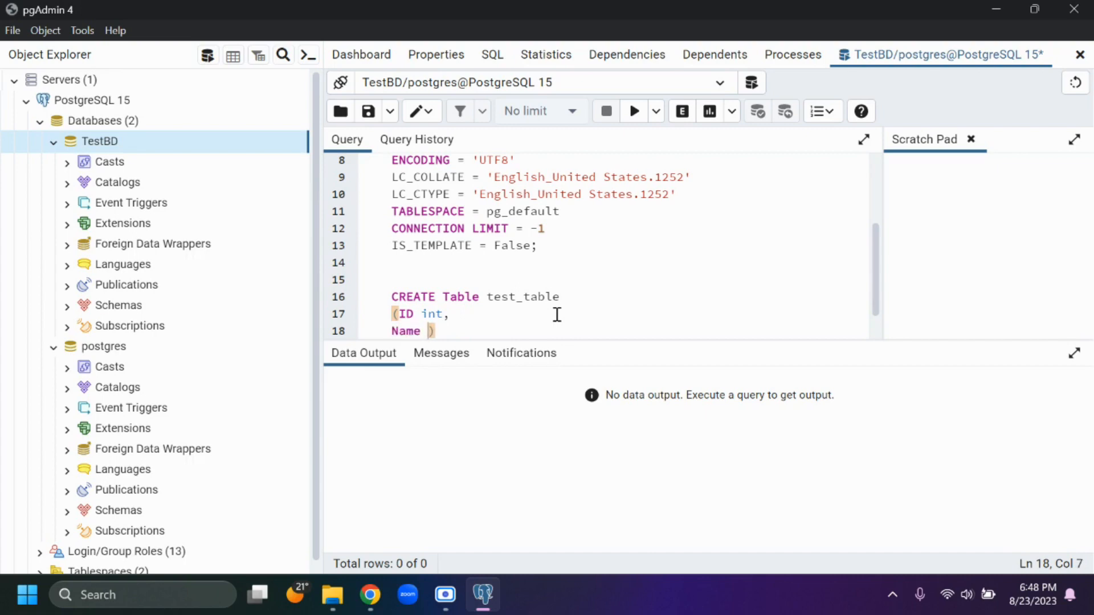
{"action": "type", "text": "varchar"}
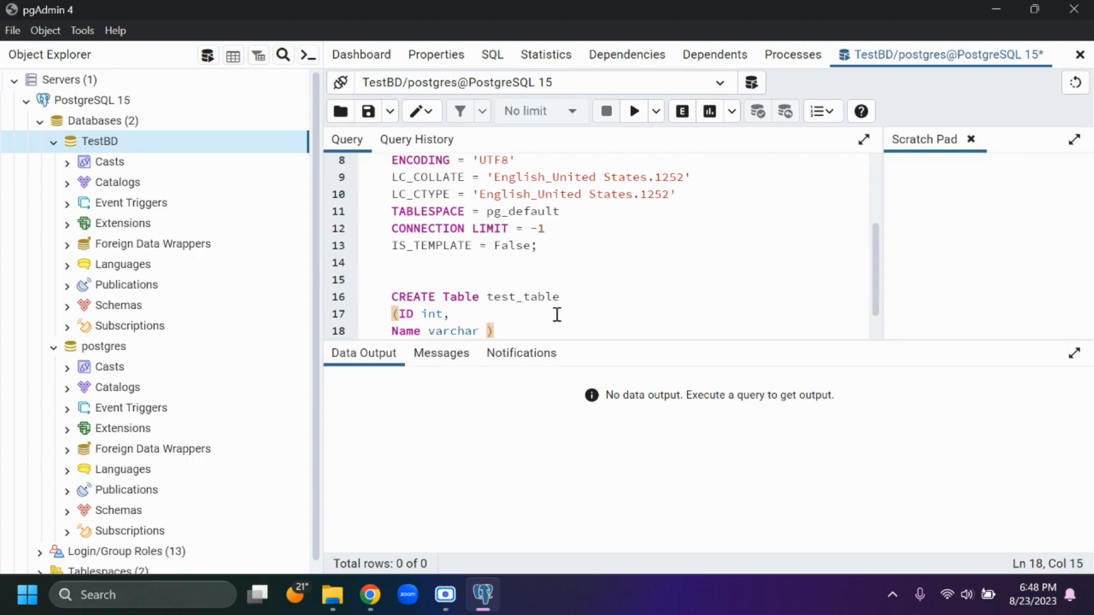
{"action": "key", "text": "BackSpace"}
{"action": "type", "text": "a"}
{"action": "key", "text": "BackSpace"}
{"action": "type", "text": "(255"}
{"action": "key", "text": "Right"}
- Select only the CREATE Table test_table statement and execute it
{"action": "key", "text": "shift+Up"}
{"action": "key", "text": "shift+Up"}
{"action": "key", "text": "shift+Up"}
{"action": "key", "text": "shift+Right"}
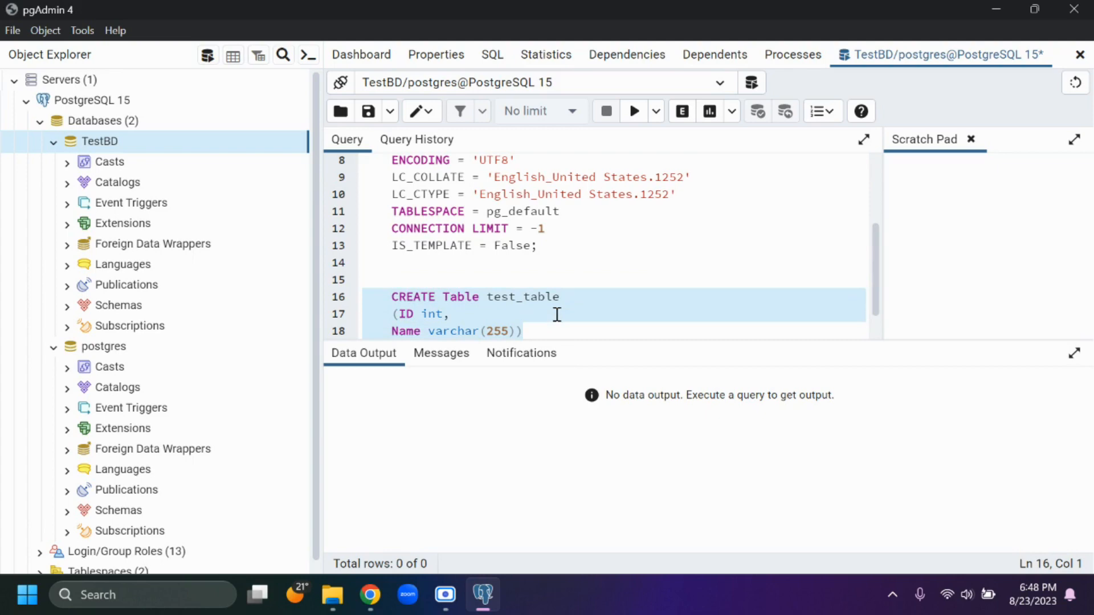
{"action": "left_click", "coordinate": [633, 112]}
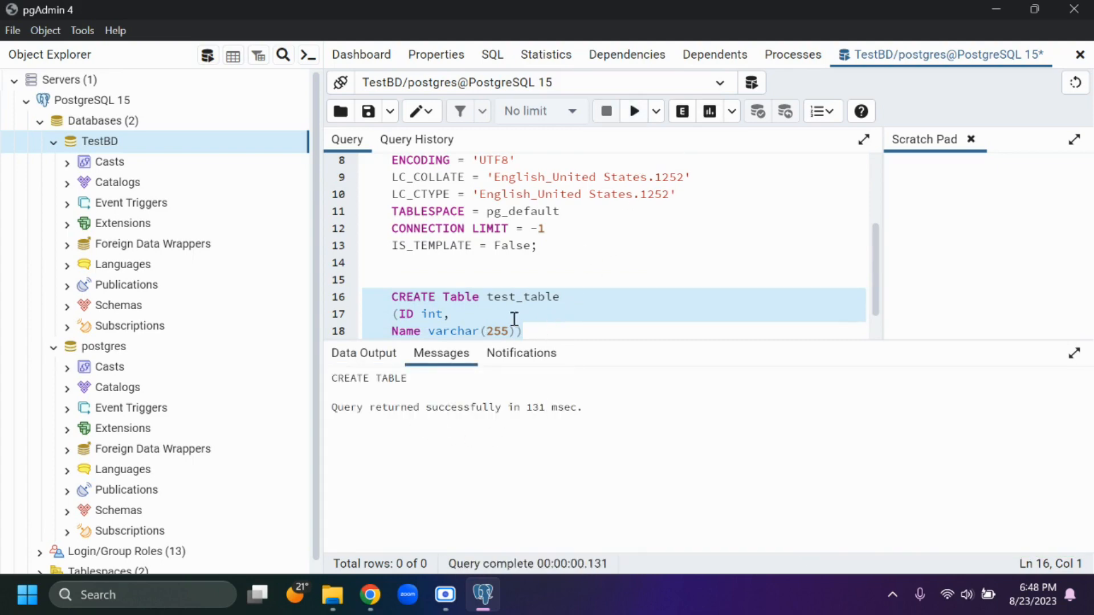
- Refresh the TestBD database in the object tree
{"action": "scroll", "coordinate": [181, 442], "scroll_direction": "down", "scroll_amount": 1}
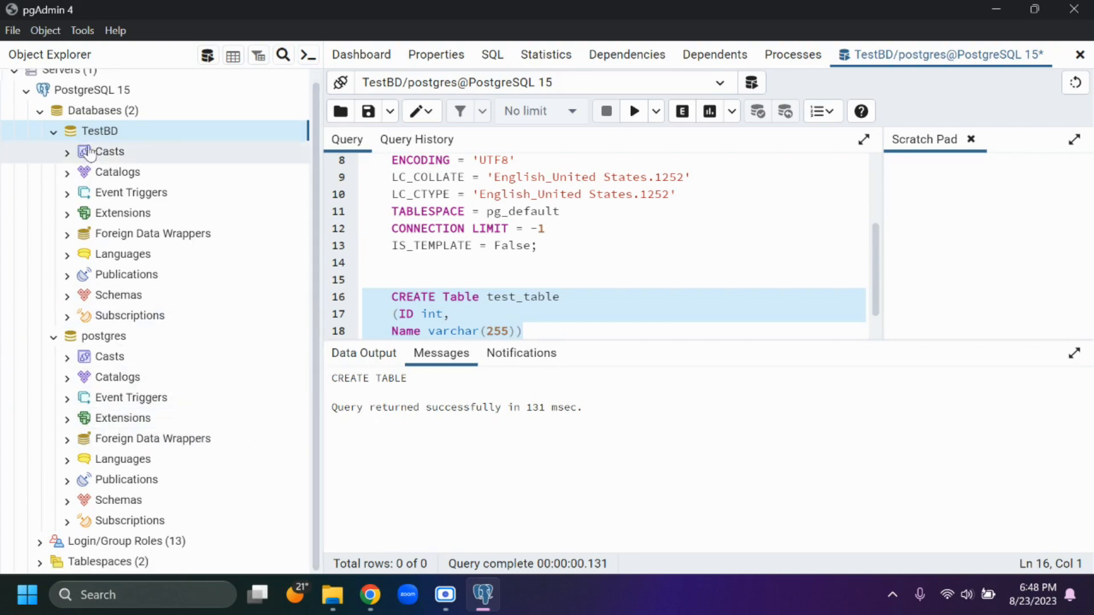
{"action": "right_click", "coordinate": [92, 140]}
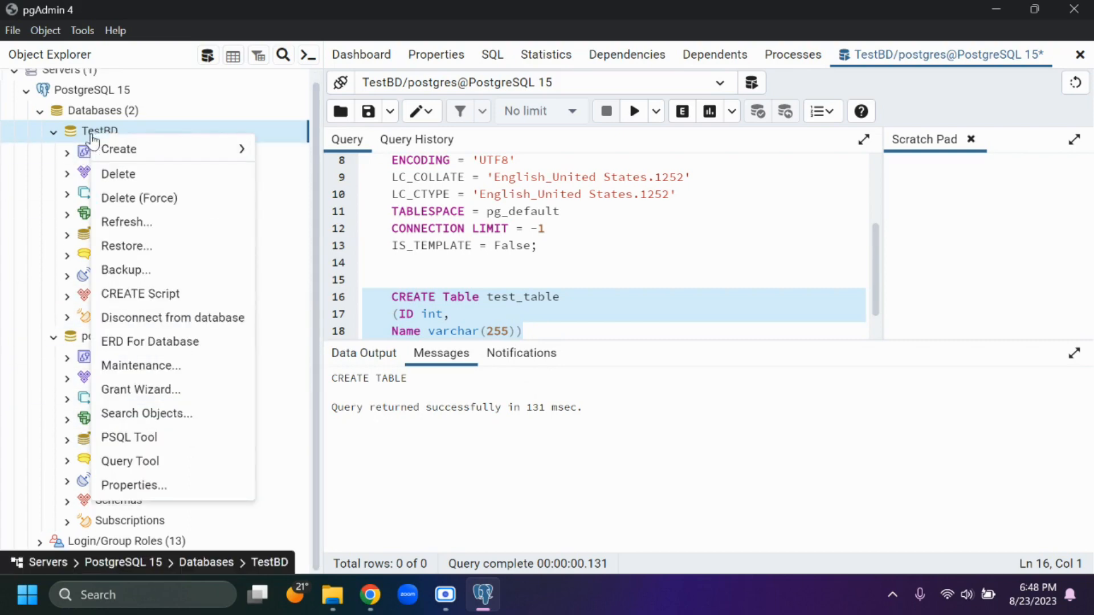
{"action": "left_click", "coordinate": [153, 228]}
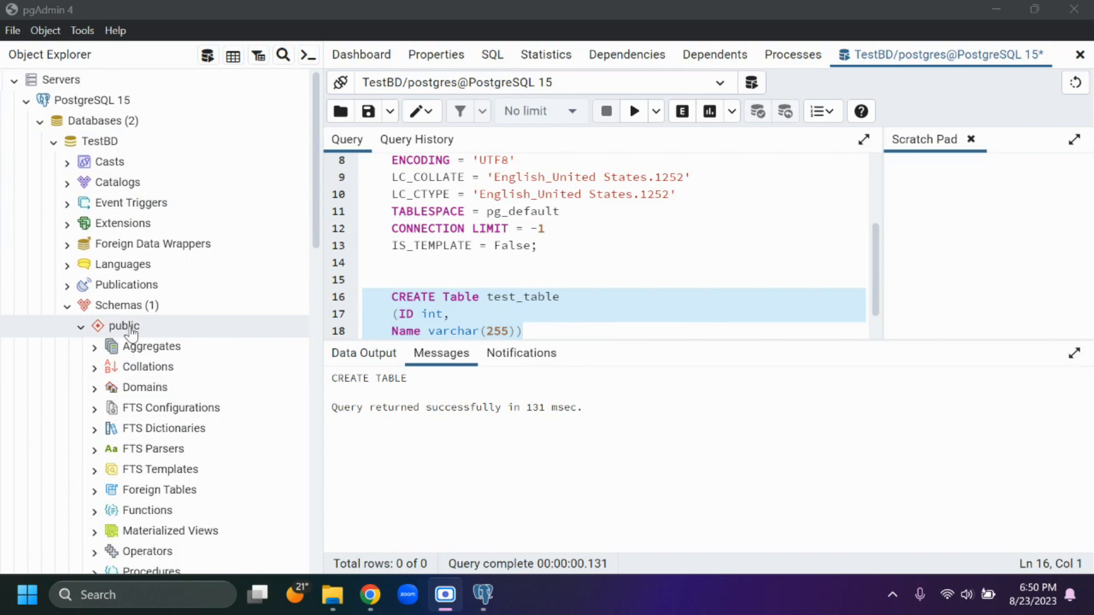
- Locate test_table among the public schema's tables in TestBD and examine its columns
{"action": "scroll", "coordinate": [126, 327], "scroll_direction": "down", "scroll_amount": 1}
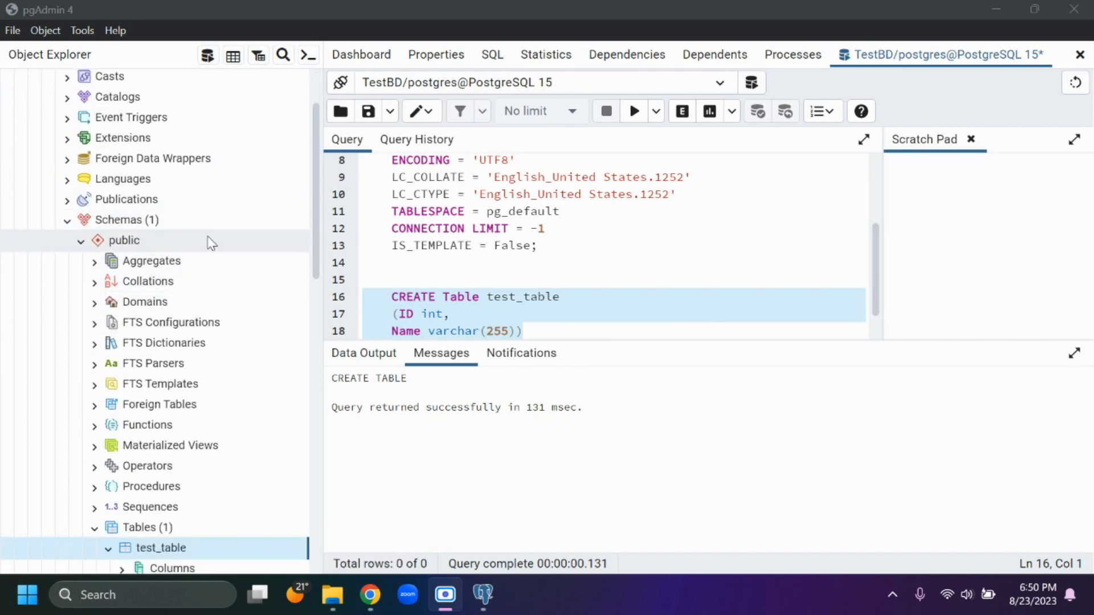
{"action": "scroll", "coordinate": [207, 251], "scroll_direction": "down", "scroll_amount": 1}
{"action": "scroll", "coordinate": [152, 383], "scroll_direction": "down", "scroll_amount": 2}
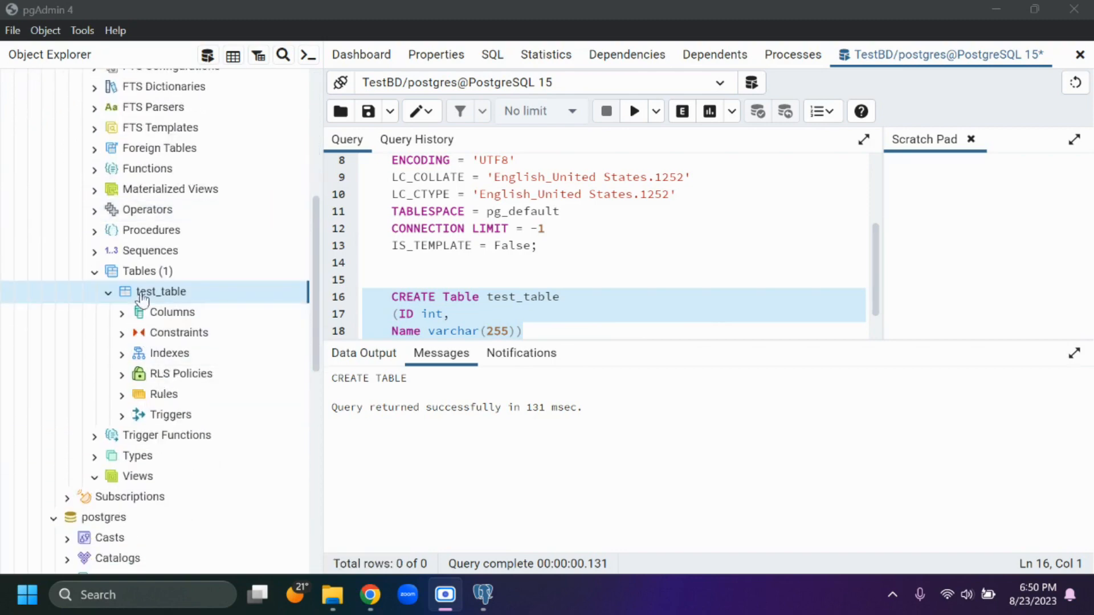
{"action": "scroll", "coordinate": [134, 285], "scroll_direction": "up", "scroll_amount": 2}
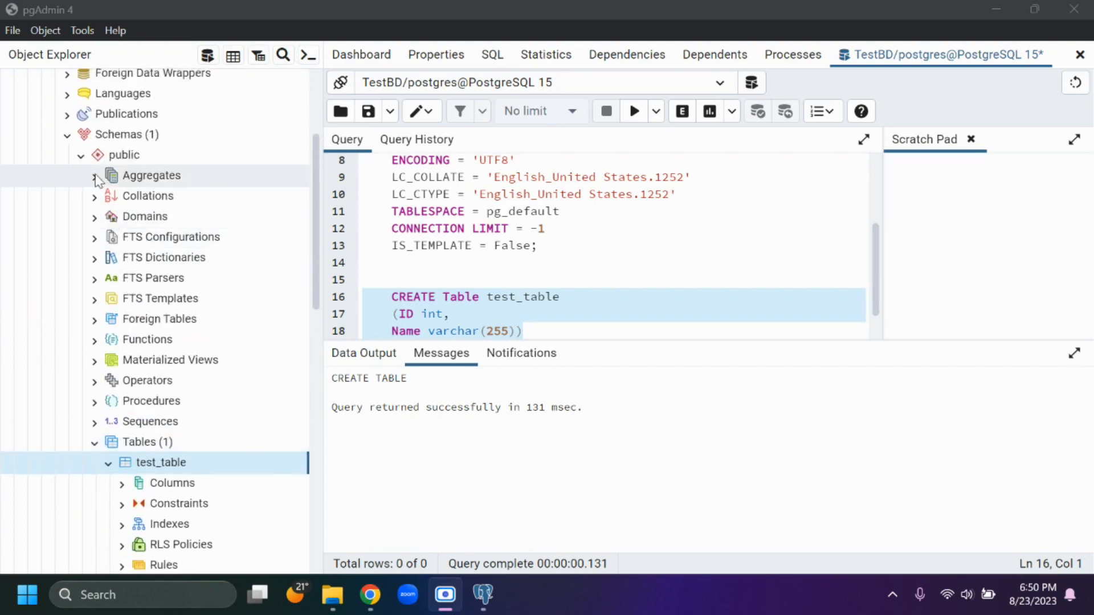
{"action": "scroll", "coordinate": [176, 268], "scroll_direction": "down", "scroll_amount": 2}
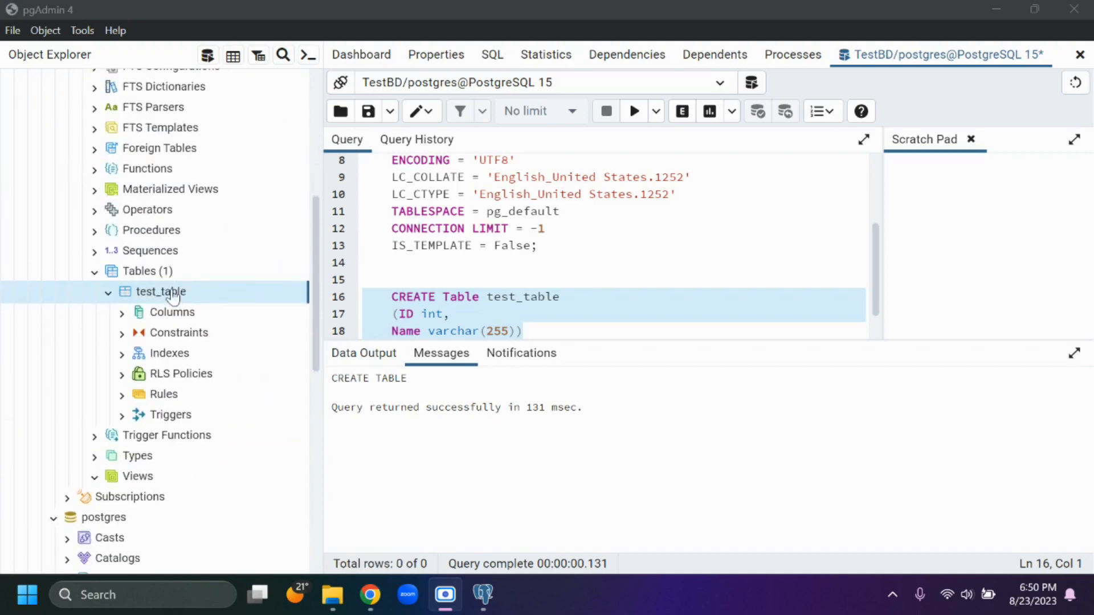
{"action": "mouse_move", "coordinate": [173, 291]}
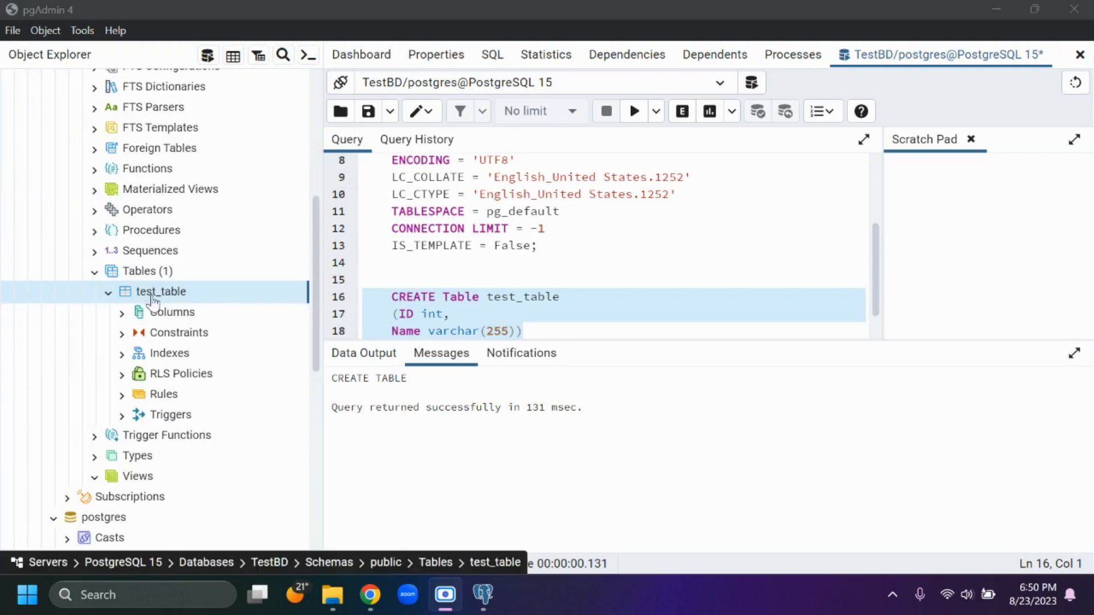
{"action": "left_click", "coordinate": [122, 313]}
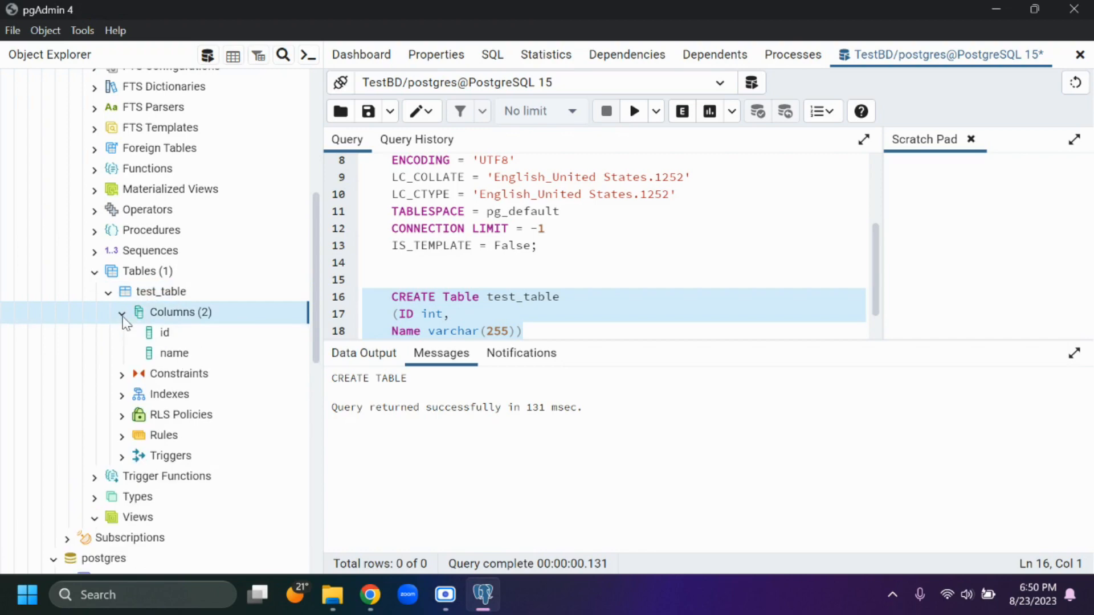
{"action": "left_click", "coordinate": [172, 336]}
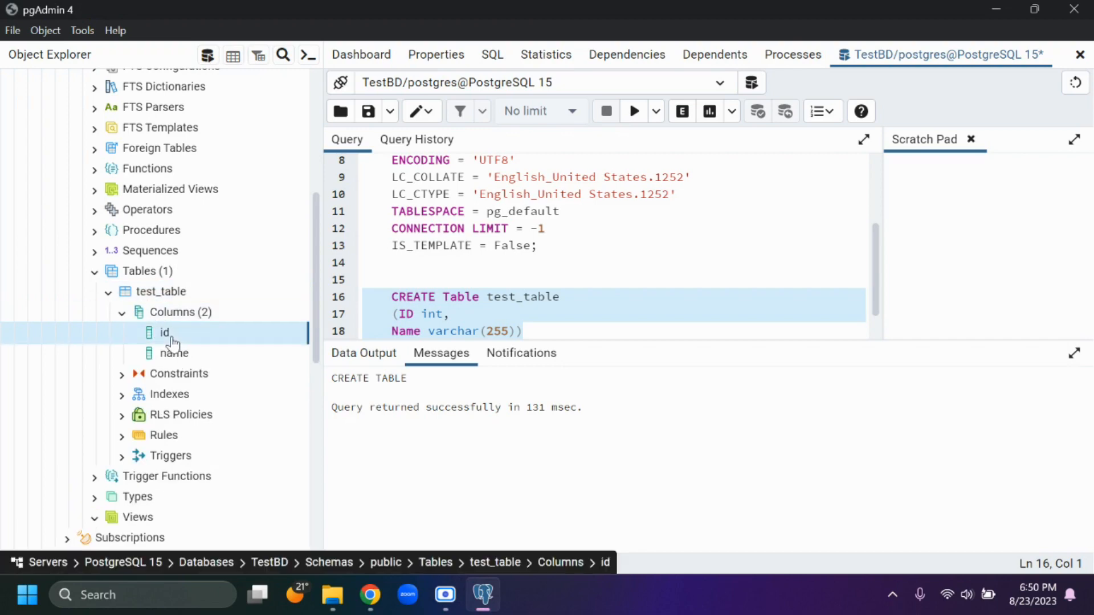
{"action": "left_click", "coordinate": [122, 313]}
{"action": "scroll", "coordinate": [264, 344], "scroll_direction": "up", "scroll_amount": 6}
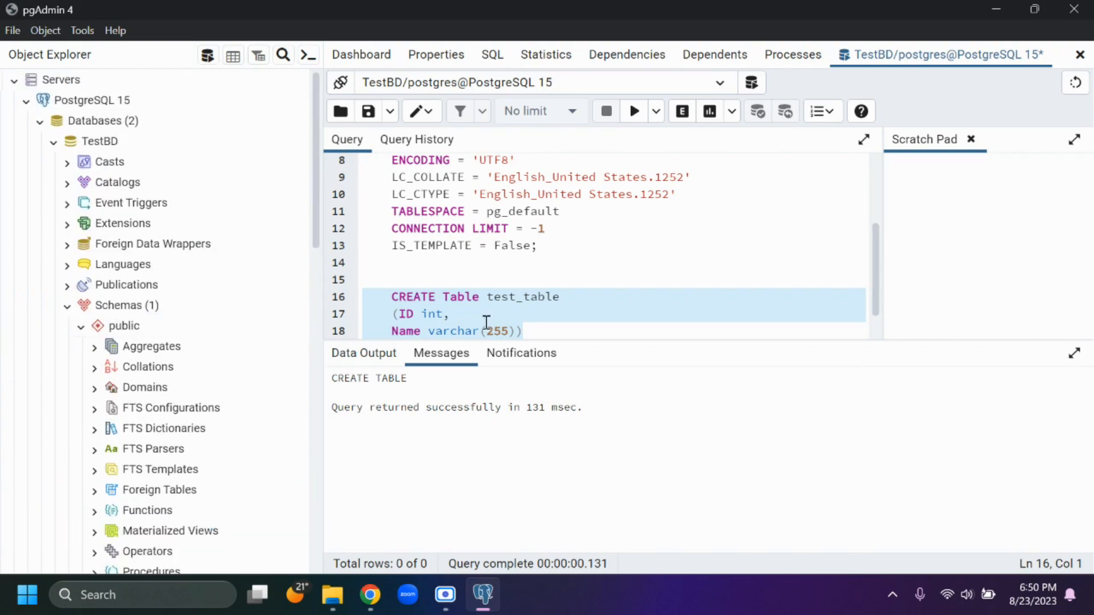
{"action": "scroll", "coordinate": [523, 307], "scroll_direction": "up", "scroll_amount": 3}
{"action": "scroll", "coordinate": [522, 295], "scroll_direction": "down", "scroll_amount": 4}
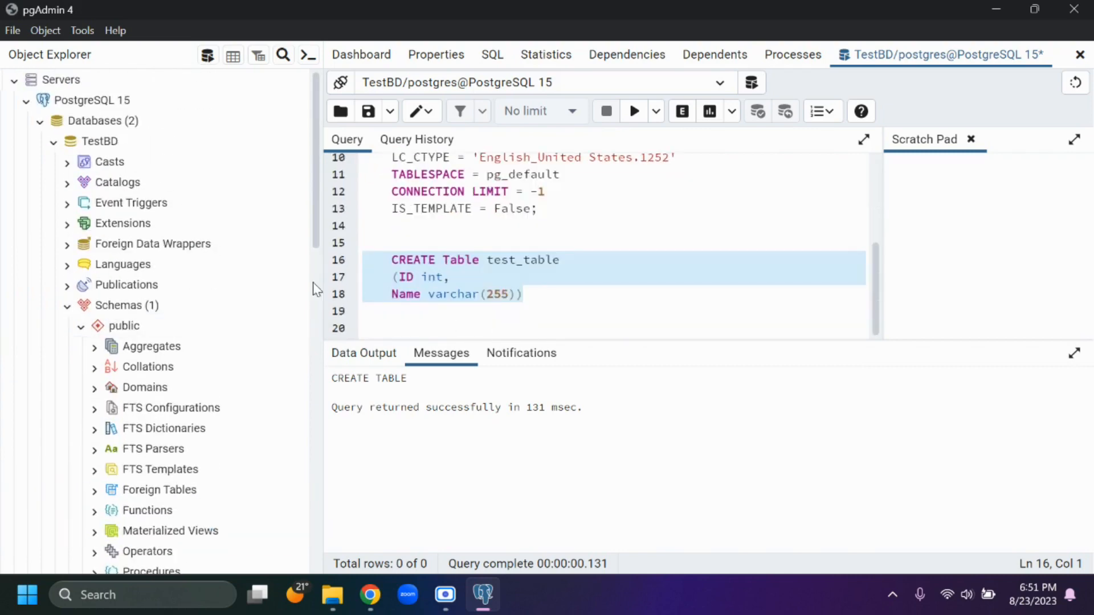